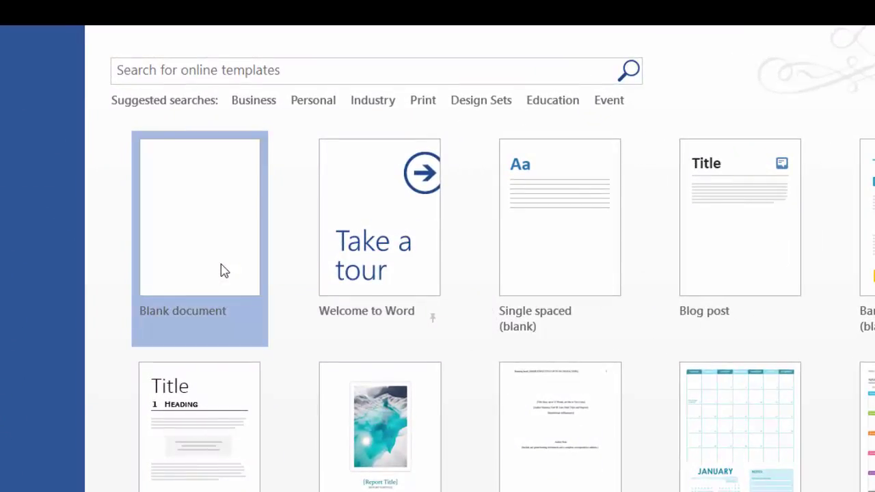
# Step: Create a blank document and insert the FrozenFoodLabels picture from the Desktop folder
pyautogui.click(221, 265)
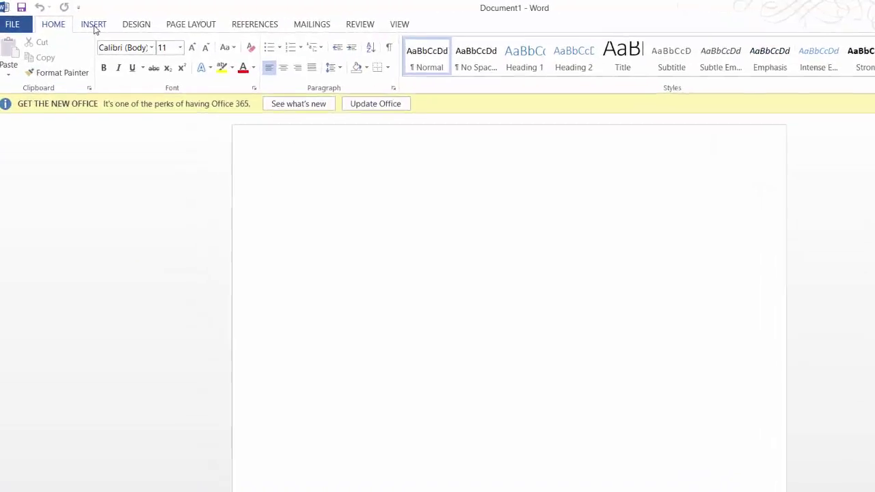
pyautogui.click(77, 21)
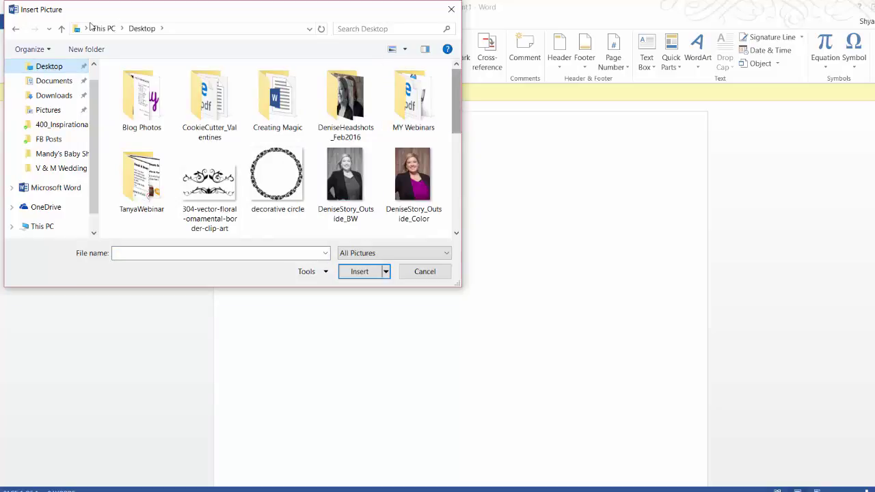
pyautogui.scroll(-5, 334, 103)
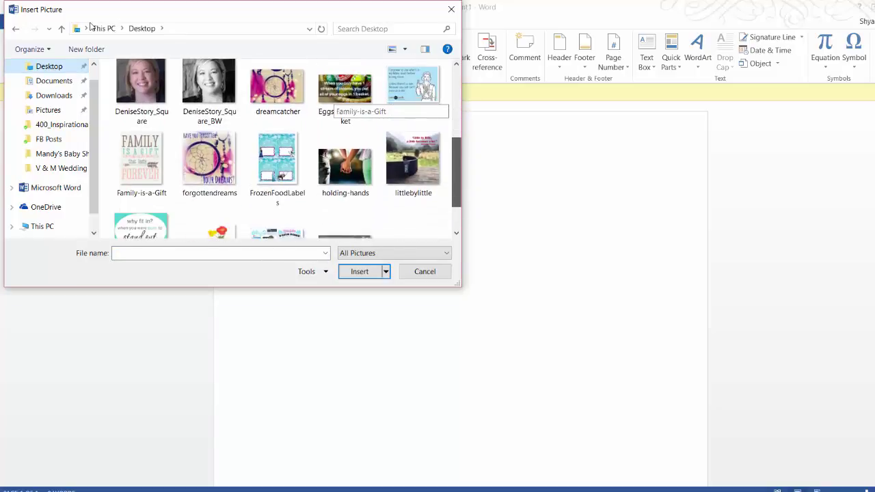
pyautogui.click(277, 140)
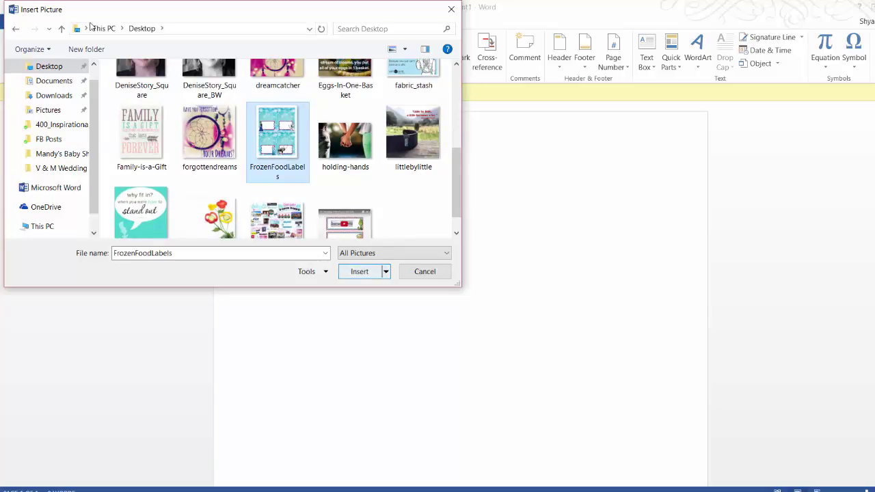
pyautogui.press('Return')
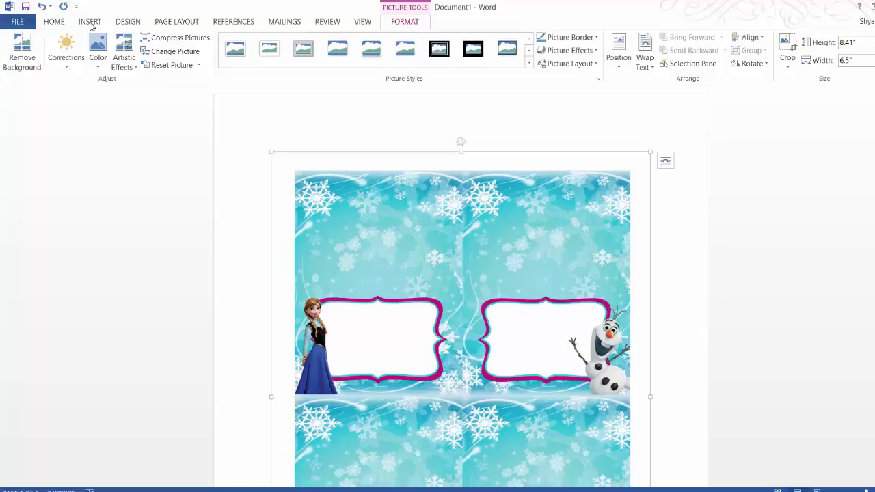
# Step: Set the page margins to the Narrow preset, 0.5" on all sides
pyautogui.scroll(-1, 91, 25)
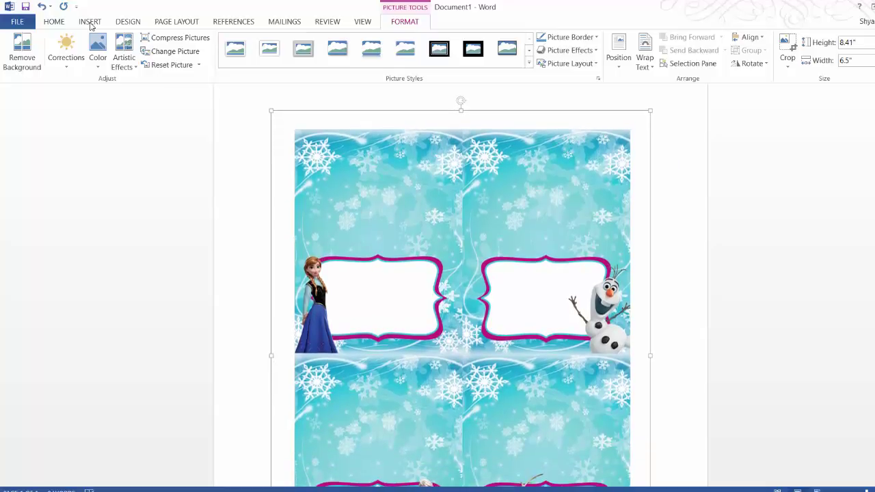
pyautogui.scroll(1, 91, 25)
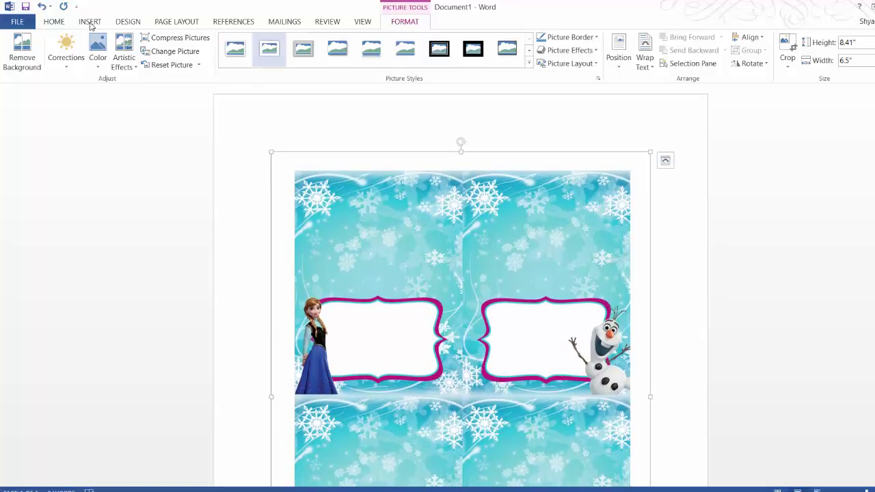
pyautogui.scroll(5, 90, 25)
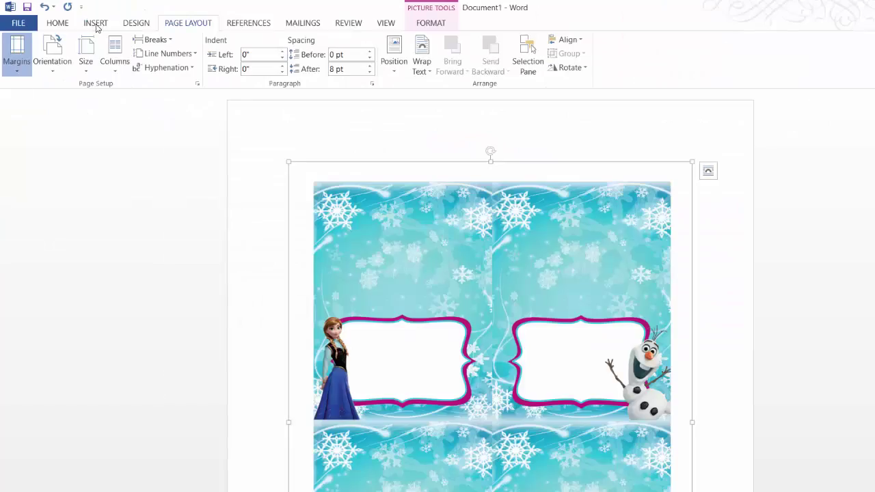
pyautogui.click(42, 137)
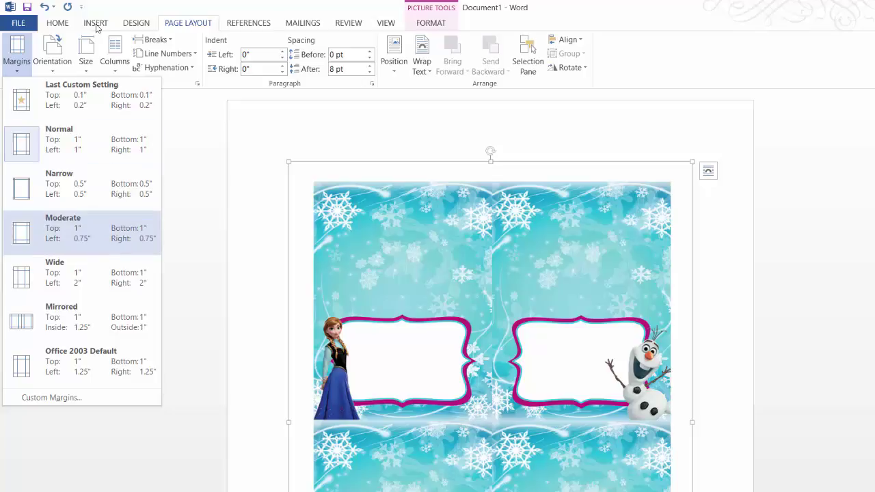
pyautogui.click(69, 183)
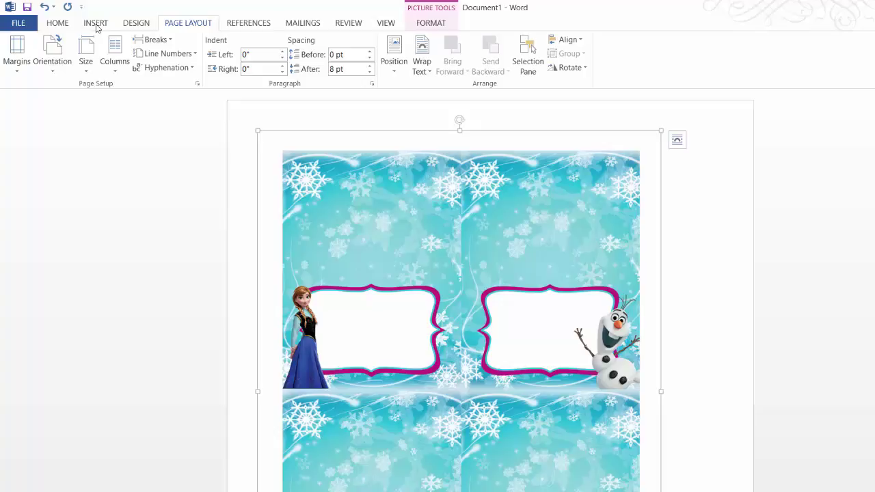
# Step: Crop the white borders off the labels picture so only the four blue labels remain
pyautogui.hotkey('shift', 'F10')
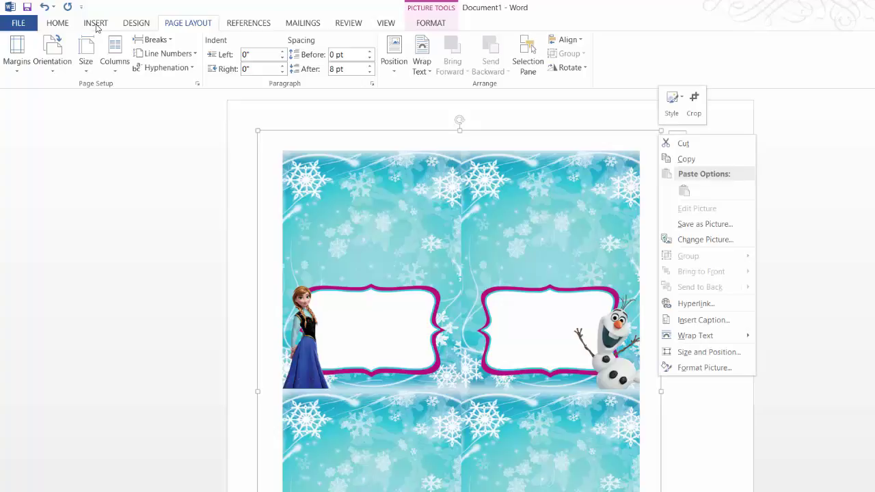
pyautogui.press('Escape')
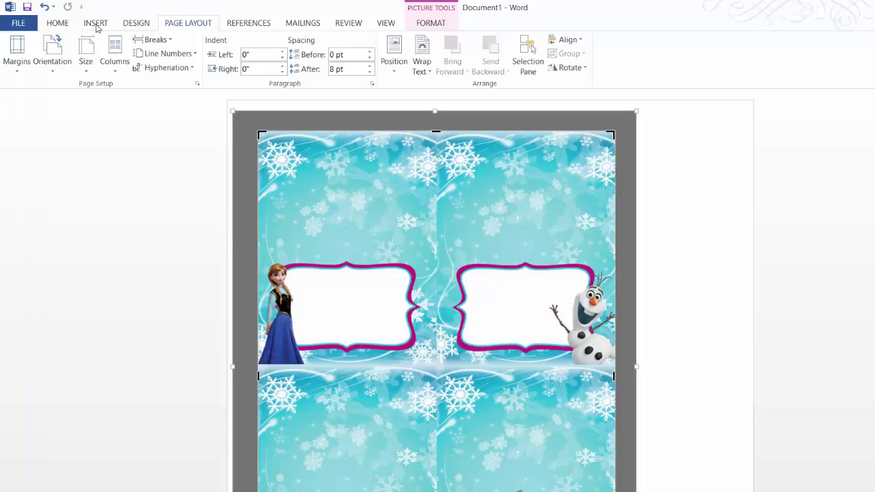
pyautogui.scroll(-5, 434, 290)
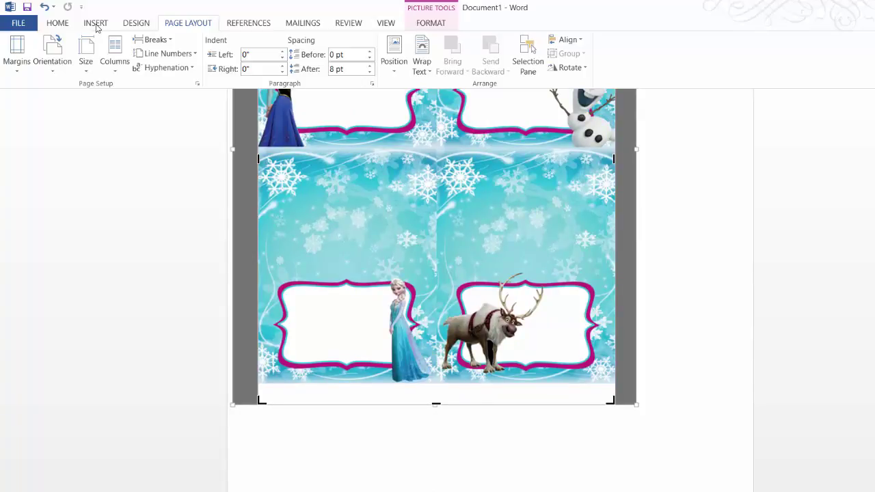
pyautogui.moveTo(436, 403); pyautogui.dragTo(436, 384)
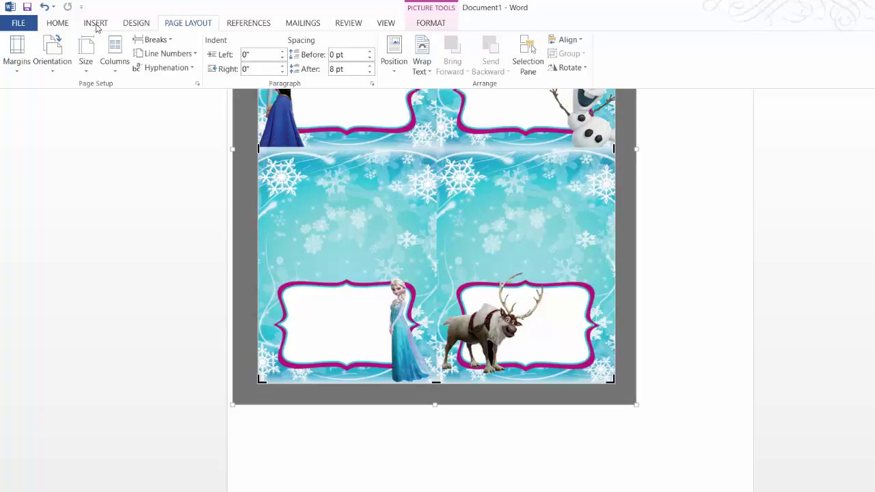
pyautogui.scroll(5, 435, 274)
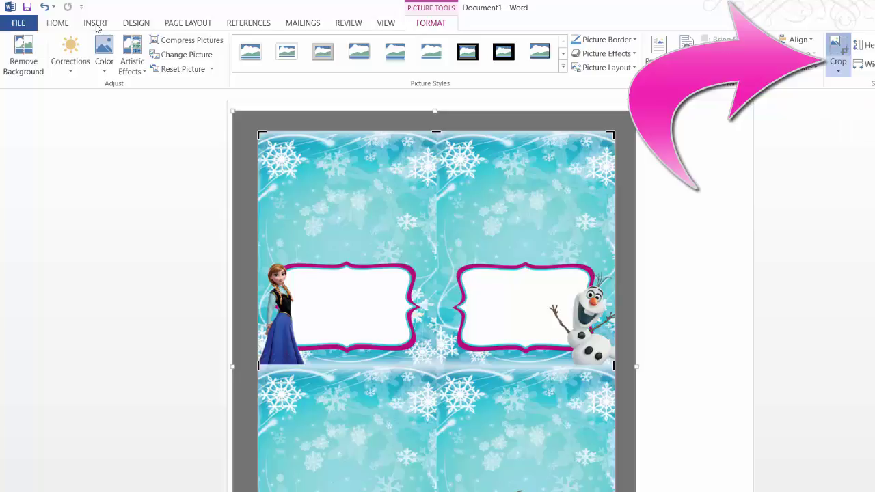
pyautogui.press('Escape')
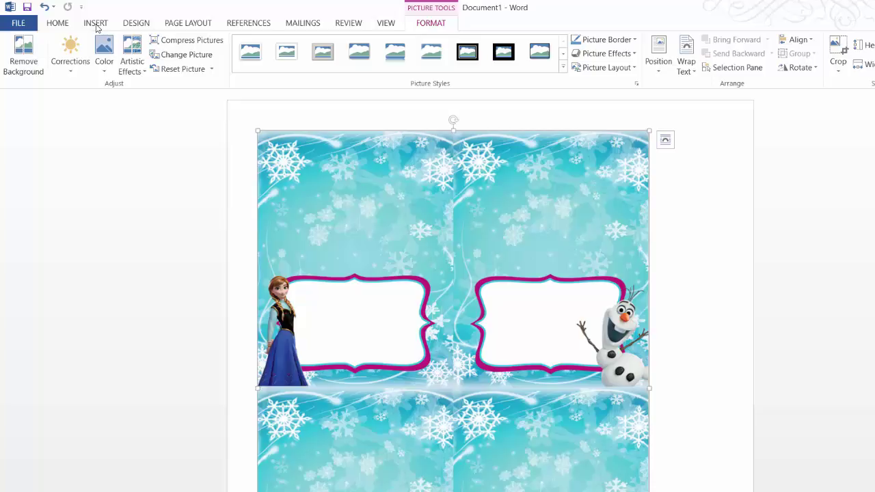
# Step: Enlarge the cropped labels picture proportionally to fill the width between the page margins, and deselect it
pyautogui.scroll(-5, 453, 290)
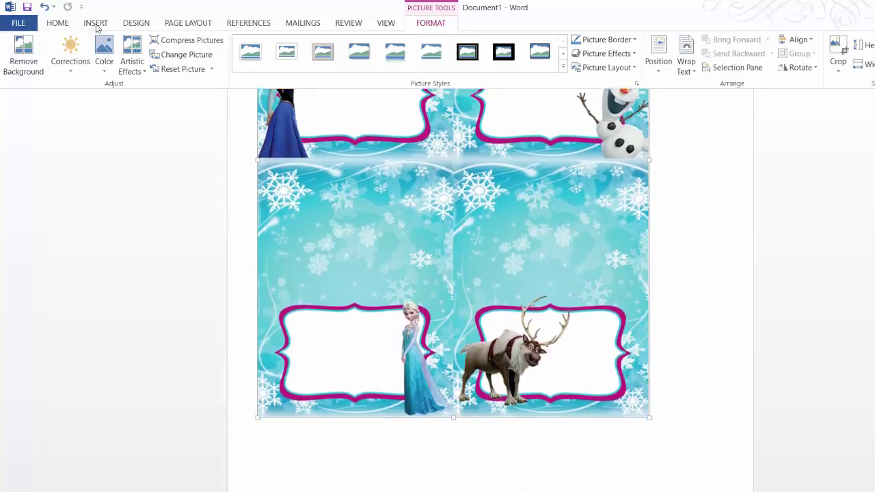
pyautogui.scroll(-1, 453, 243)
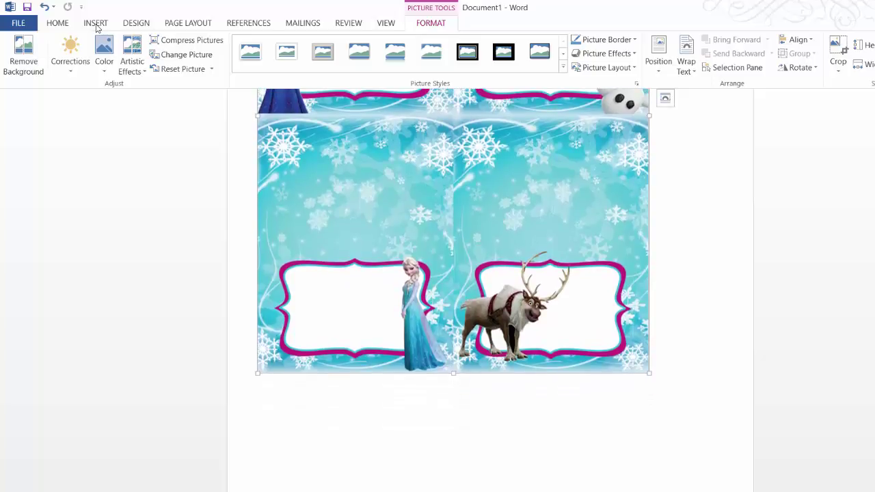
pyautogui.moveTo(648, 372); pyautogui.dragTo(722, 470)
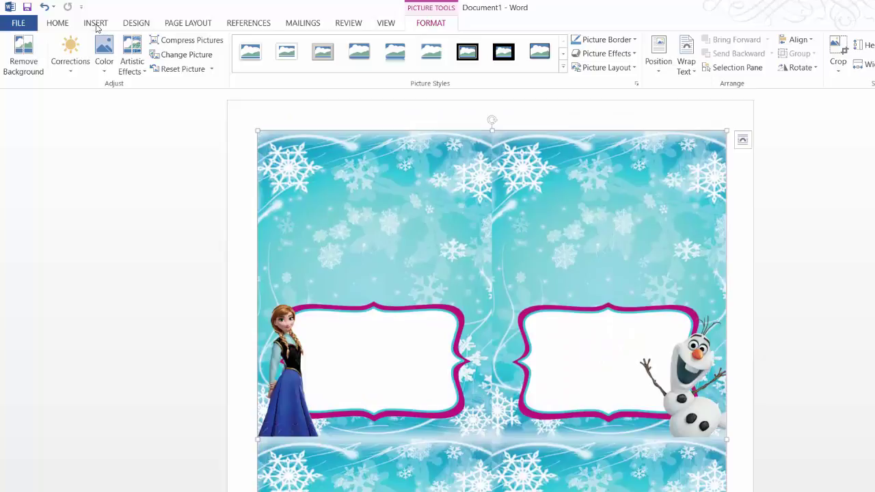
pyautogui.click(773, 308)
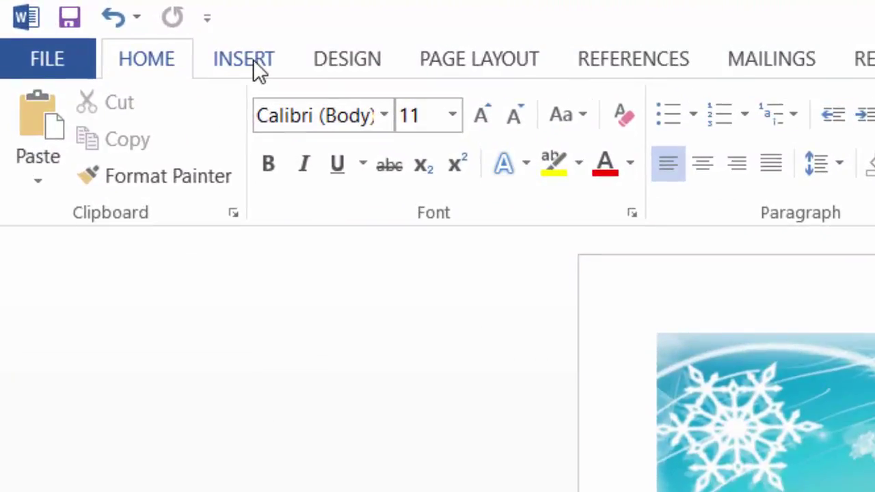
# Step: Insert a WordArt text box in the first style, with plain black letters
pyautogui.click(244, 60)
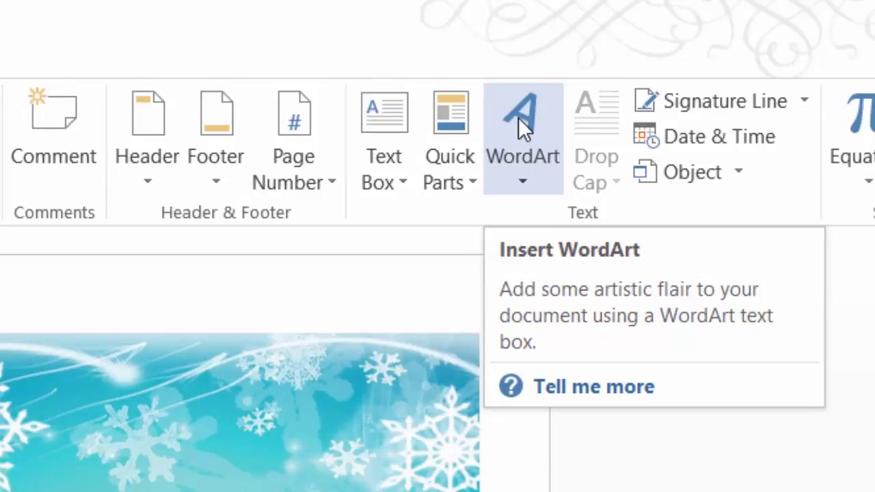
pyautogui.click(518, 118)
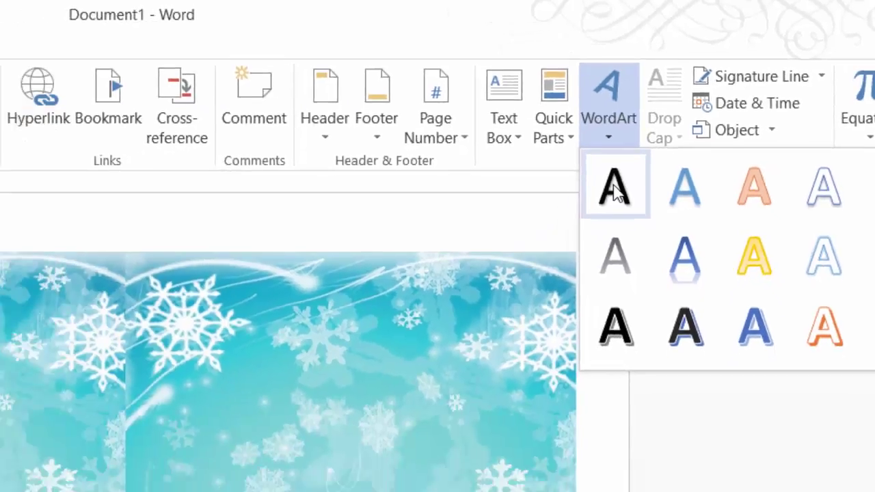
pyautogui.click(532, 247)
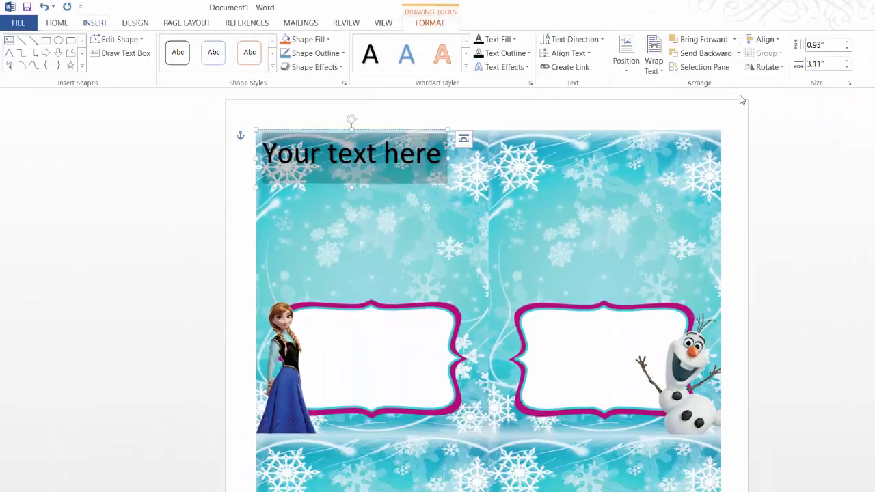
# Step: Replace the WordArt placeholder text with "Stuff Your" and start a second line
pyautogui.click(438, 159)
pyautogui.moveTo(438, 159); pyautogui.dragTo(284, 159)
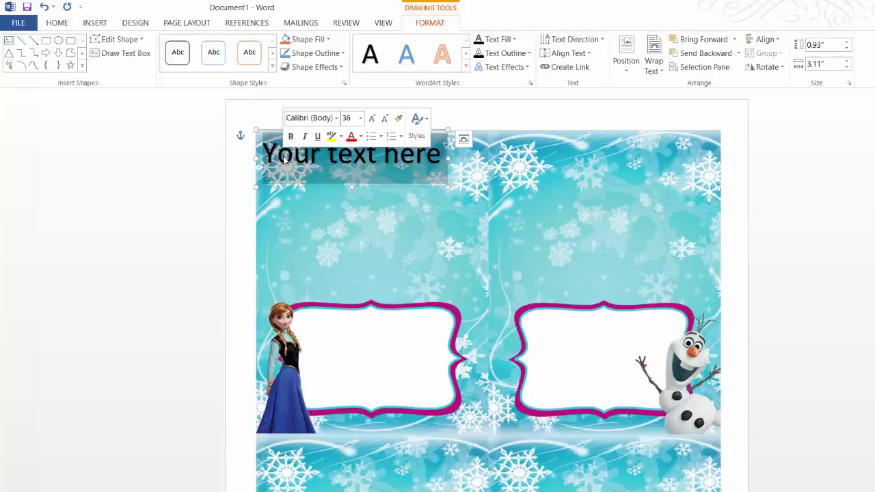
pyautogui.write('Stuff You')
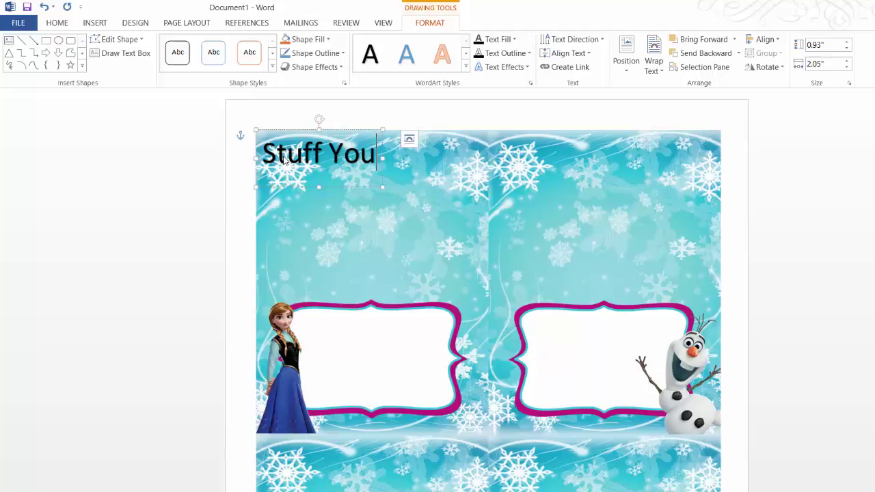
pyautogui.write('r')
pyautogui.press('Return')
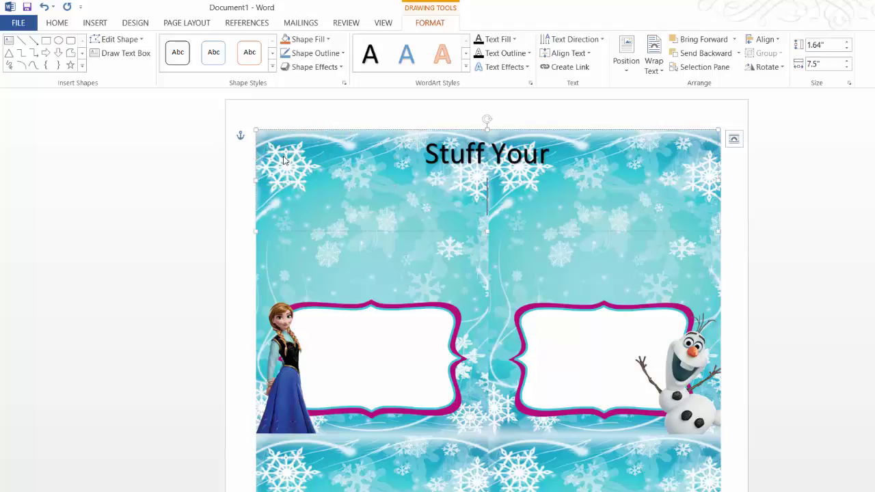
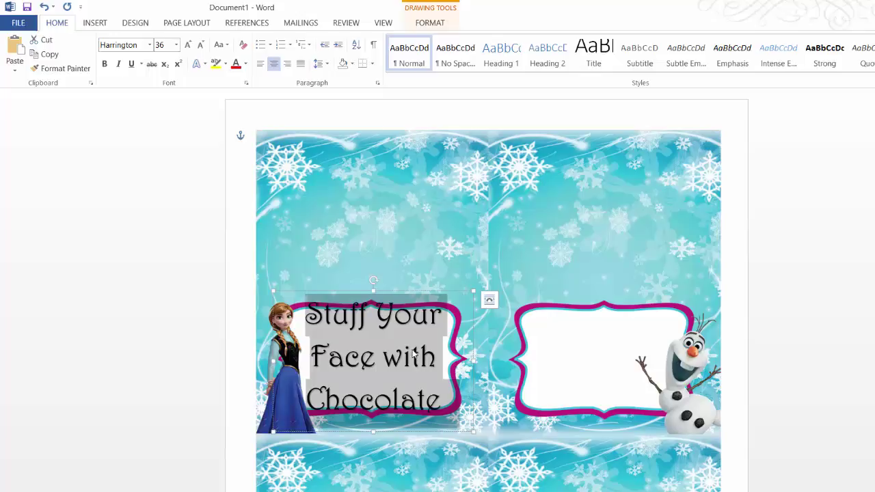
# Step: Set the font color of the "Stuff Your Face with Chocolate" text to custom RGB 192, 34, 124
pyautogui.rightClick(413, 353)
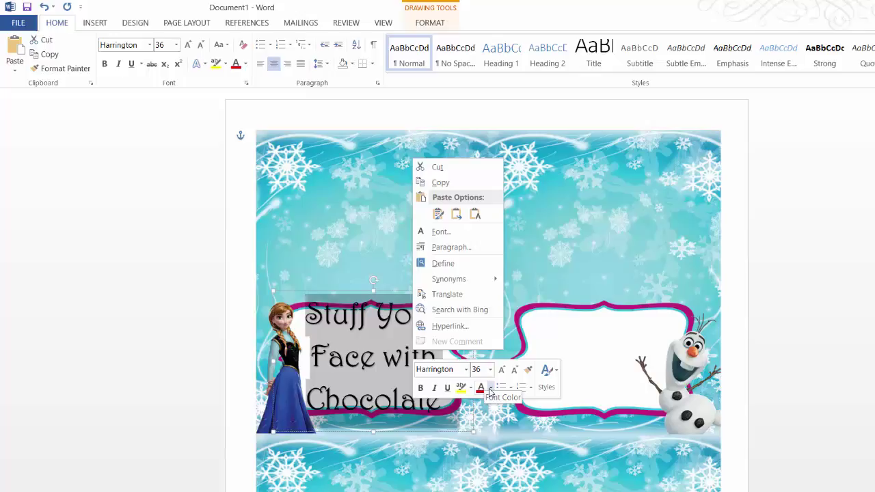
pyautogui.click(490, 389)
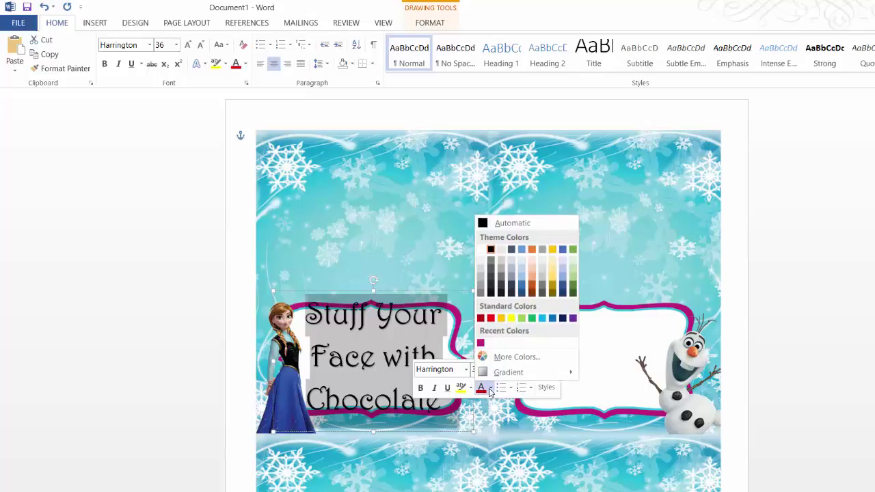
pyautogui.click(508, 357)
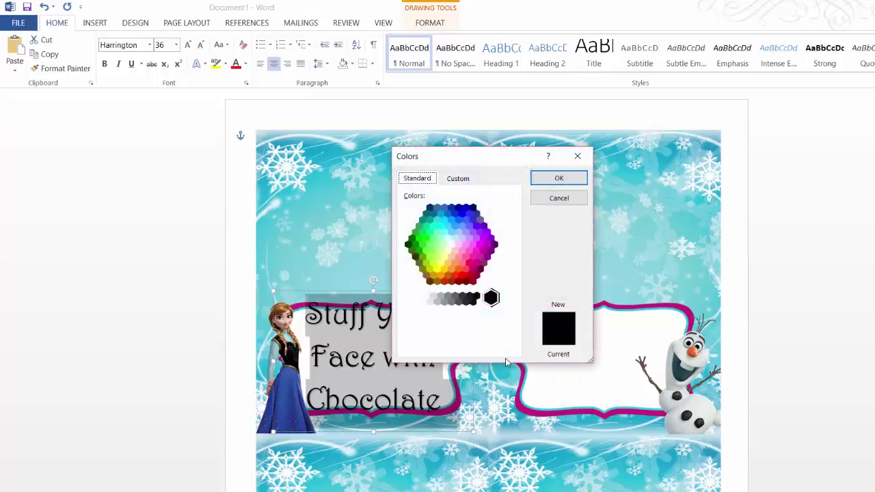
pyautogui.click(458, 179)
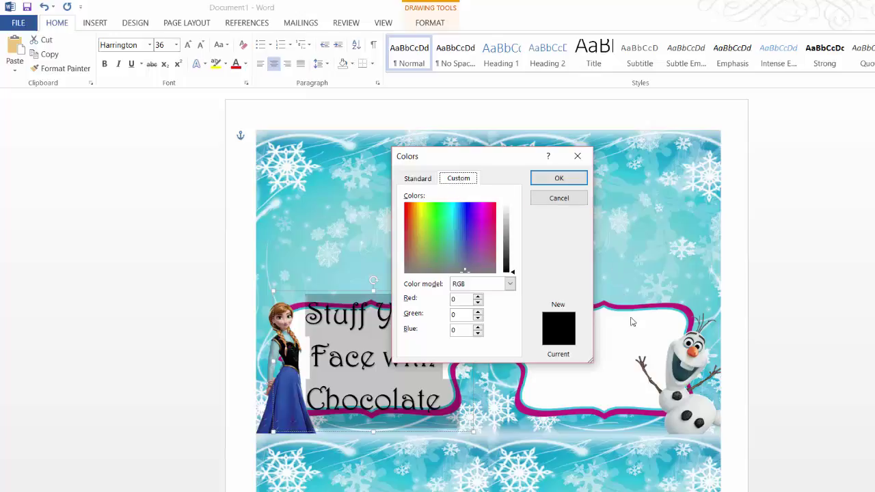
pyautogui.doubleClick(458, 300)
pyautogui.write('192')
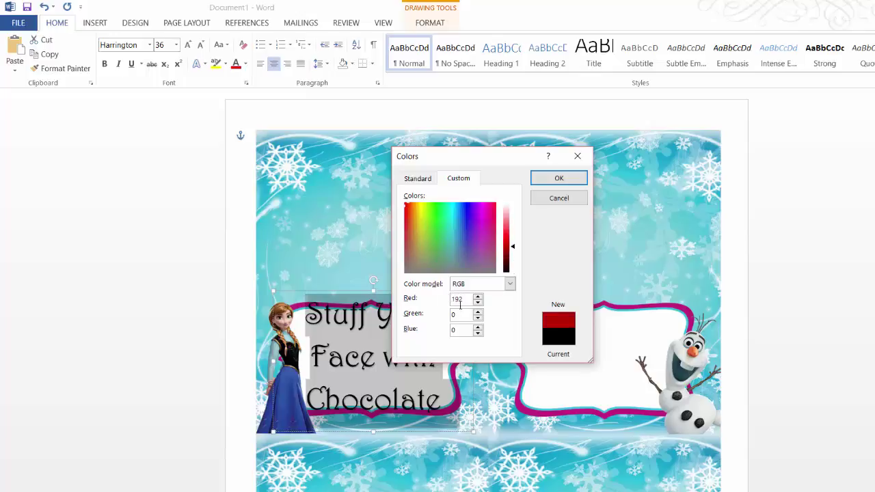
pyautogui.doubleClick(463, 316)
pyautogui.write('34')
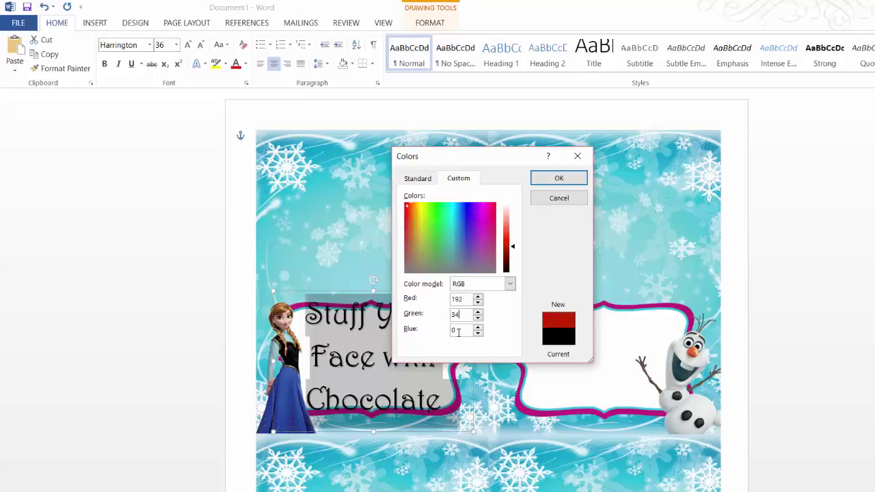
pyautogui.click(452, 331)
pyautogui.write('124')
pyautogui.click(558, 180)
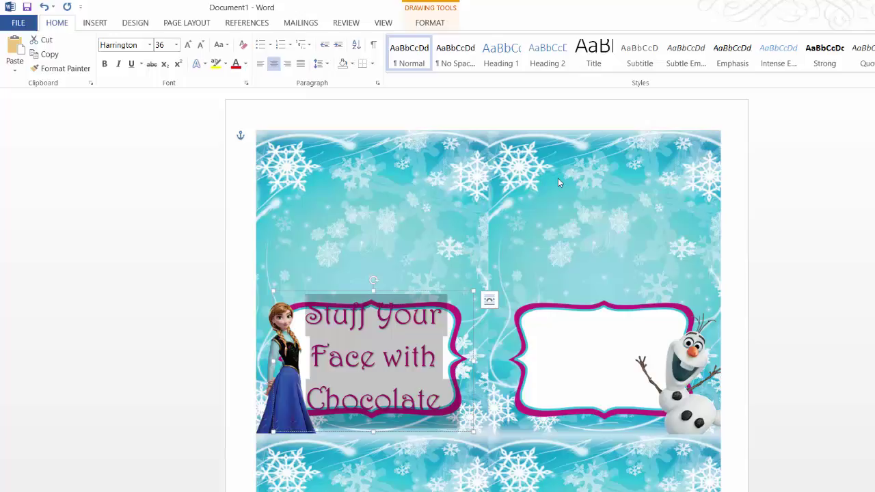
# Step: Try the Small caps effect on the selected "Stuff Your Face with Chocolate" text in its font settings
pyautogui.rightClick(411, 357)
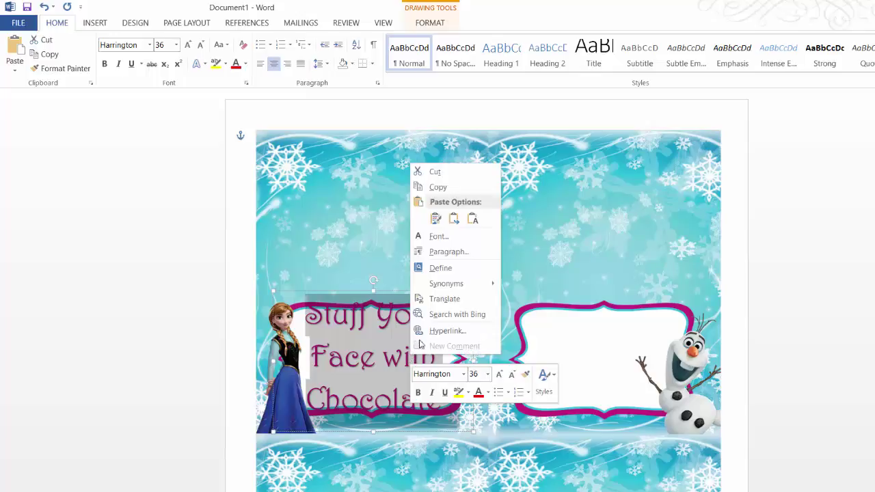
pyautogui.click(446, 240)
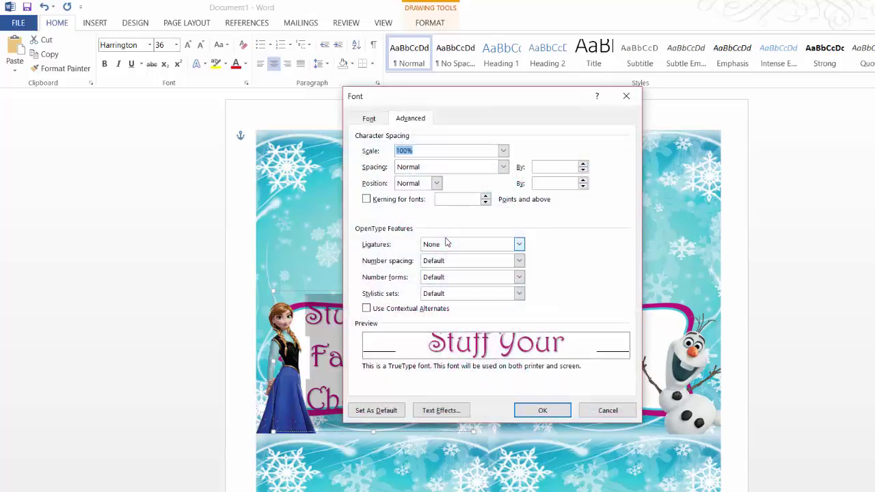
pyautogui.click(368, 121)
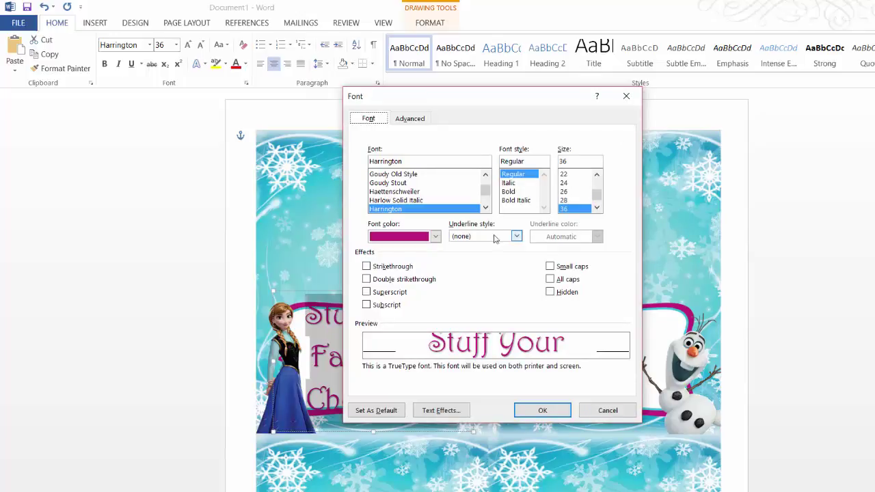
pyautogui.click(550, 268)
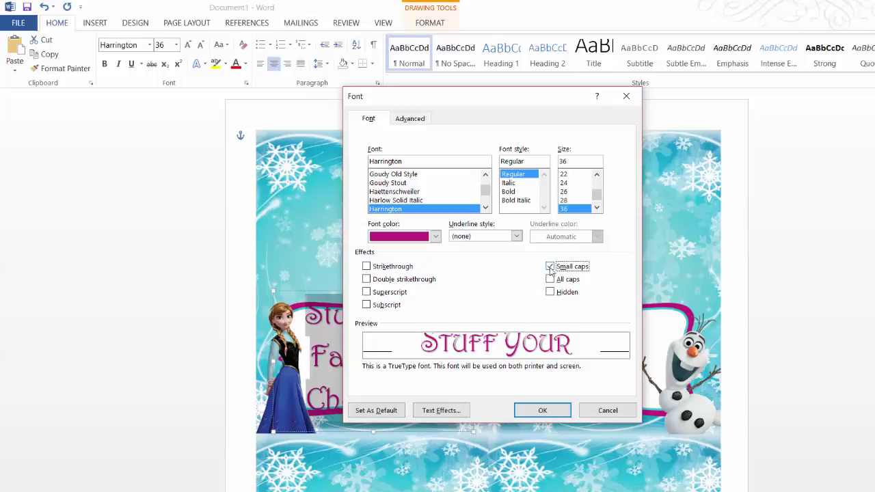
pyautogui.click(550, 267)
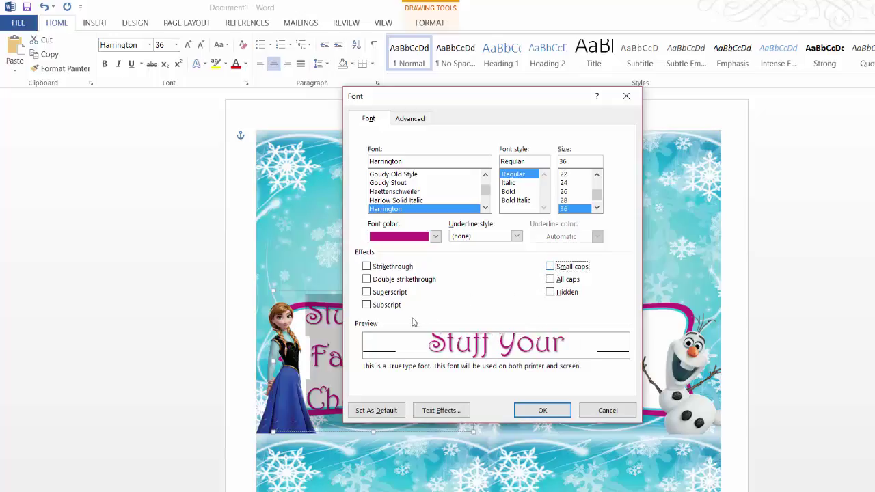
# Step: Condense the character spacing of the selected text by 1 pt and enable kerning for fonts at 12 points and above
pyautogui.click(414, 119)
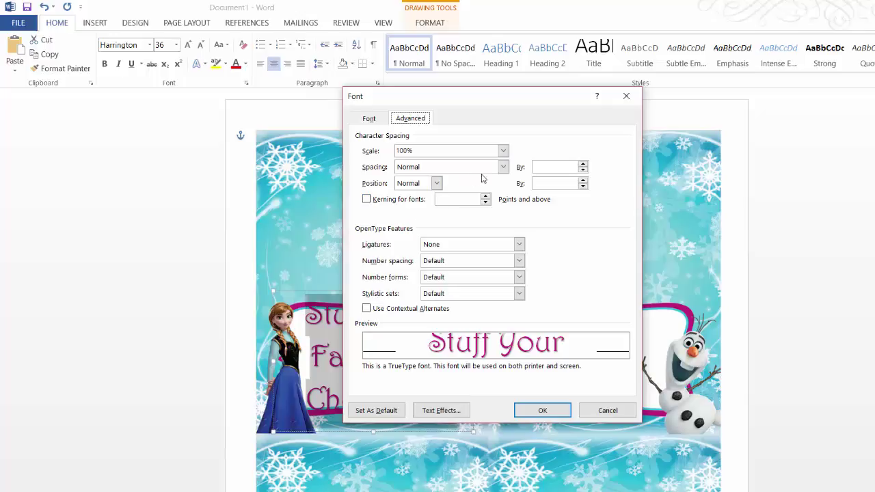
pyautogui.click(502, 167)
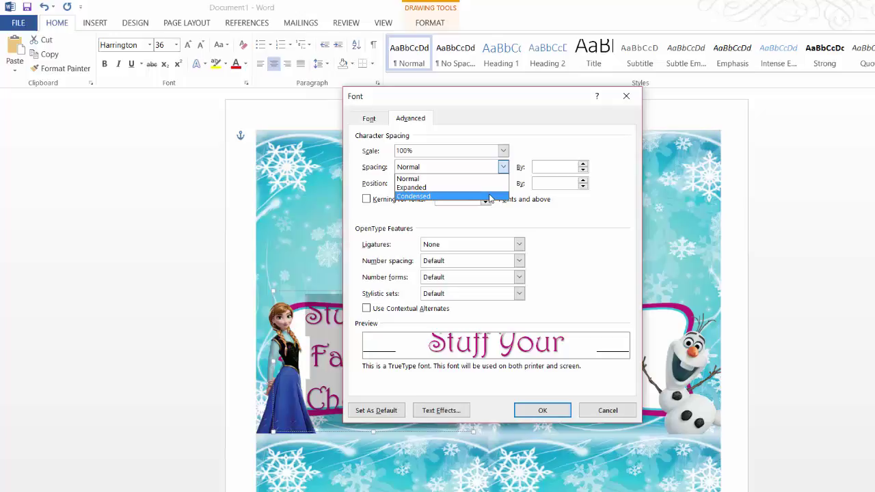
pyautogui.click(490, 197)
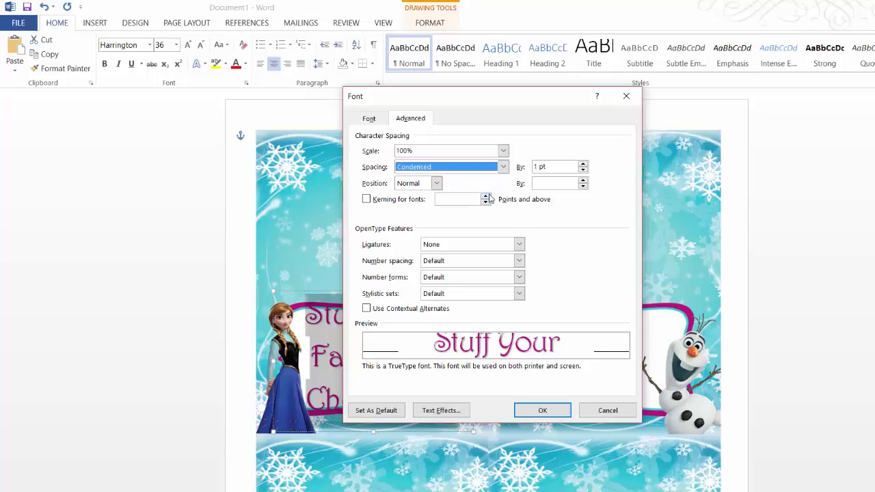
pyautogui.click(367, 200)
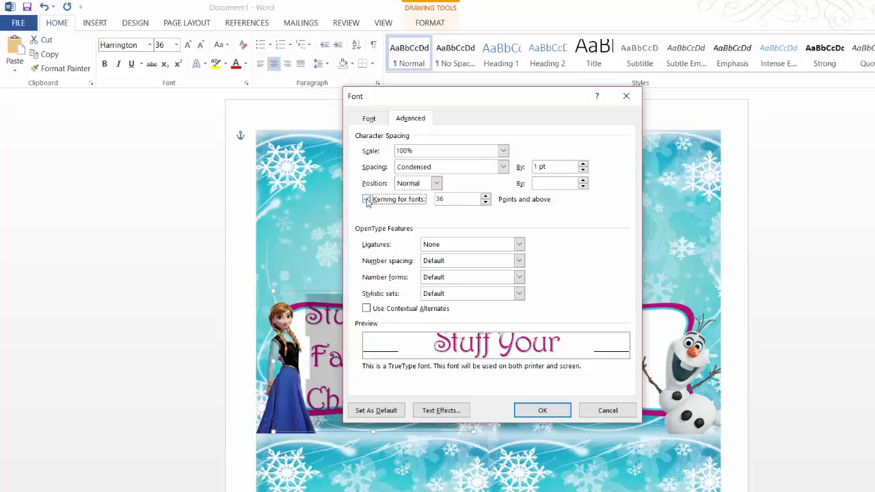
pyautogui.click(485, 203)
pyautogui.click(485, 202)
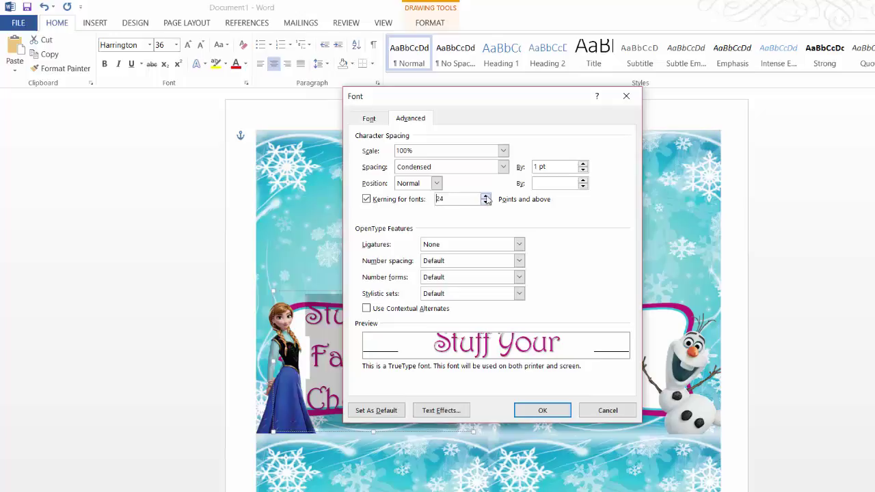
pyautogui.click(486, 202)
pyautogui.click(549, 409)
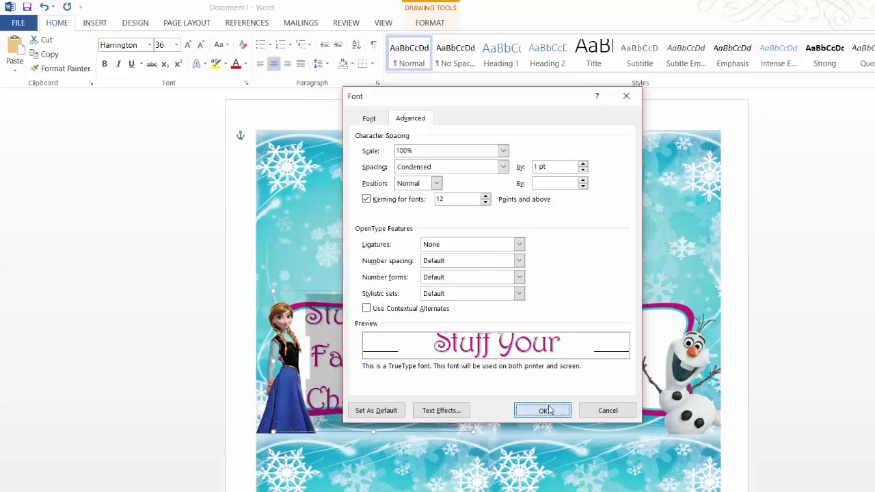
# Step: Turn off kerning for fonts and set the selected text's character spacing to Condensed
pyautogui.hotkey('ctrl', 'd')
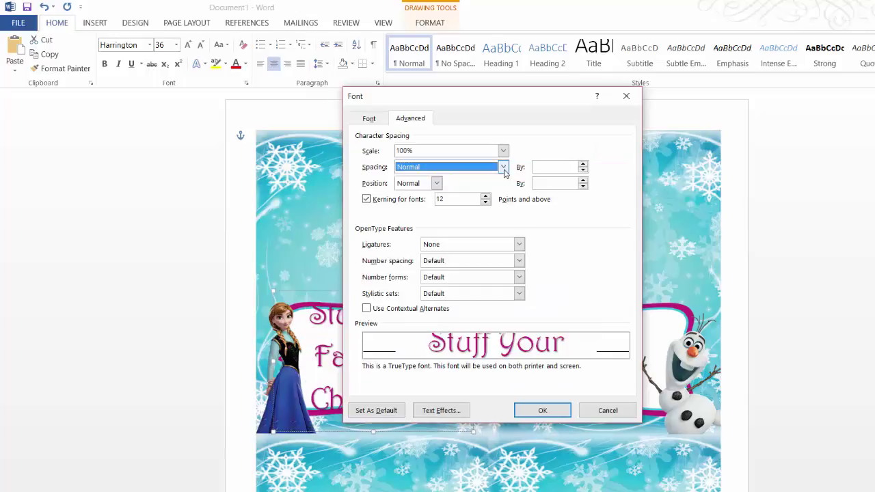
pyautogui.click(367, 199)
pyautogui.click(503, 167)
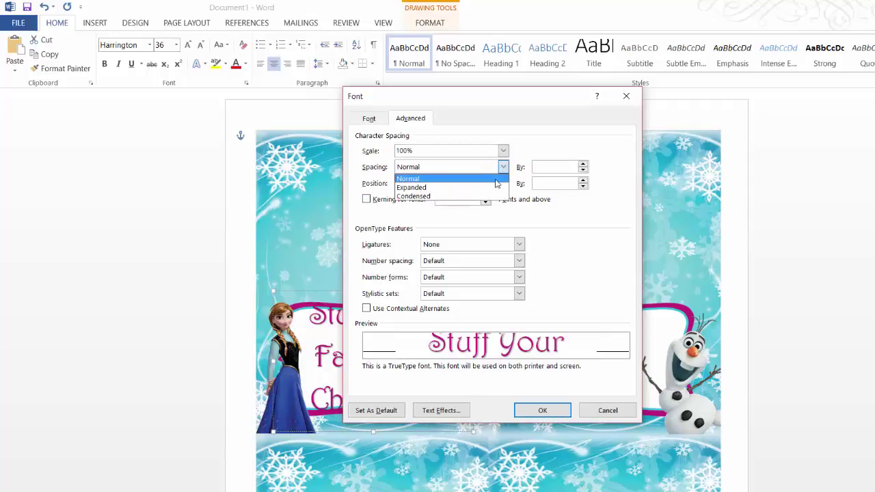
pyautogui.click(488, 196)
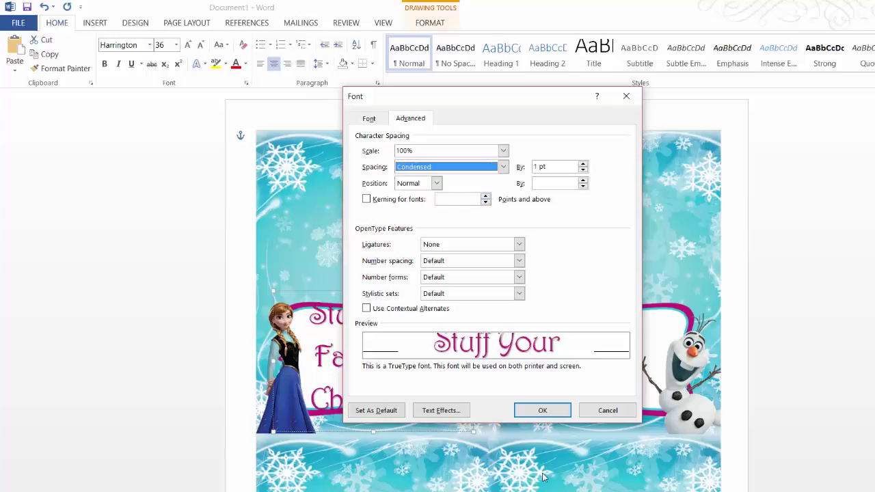
# Step: Raise the condensed spacing amount to slightly more than 1.8 pt and apply the font settings
pyautogui.click(585, 169)
pyautogui.click(584, 169)
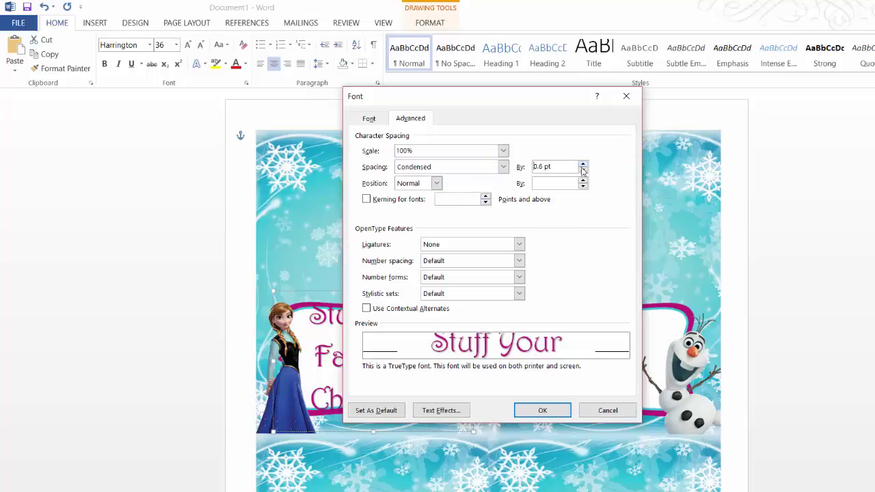
pyautogui.click(582, 170)
pyautogui.click(583, 170)
pyautogui.click(582, 171)
pyautogui.click(583, 170)
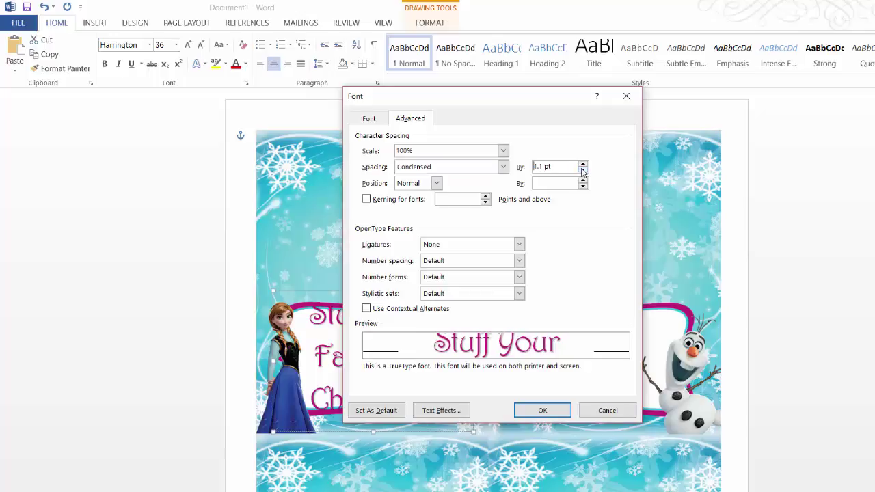
pyautogui.click(582, 170)
pyautogui.click(582, 171)
pyautogui.click(582, 170)
pyautogui.click(583, 170)
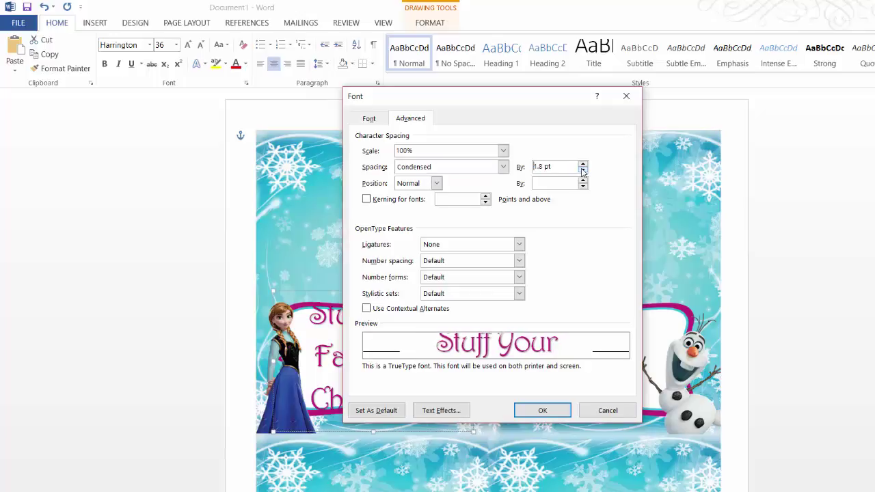
pyautogui.click(583, 170)
pyautogui.click(582, 170)
pyautogui.click(542, 410)
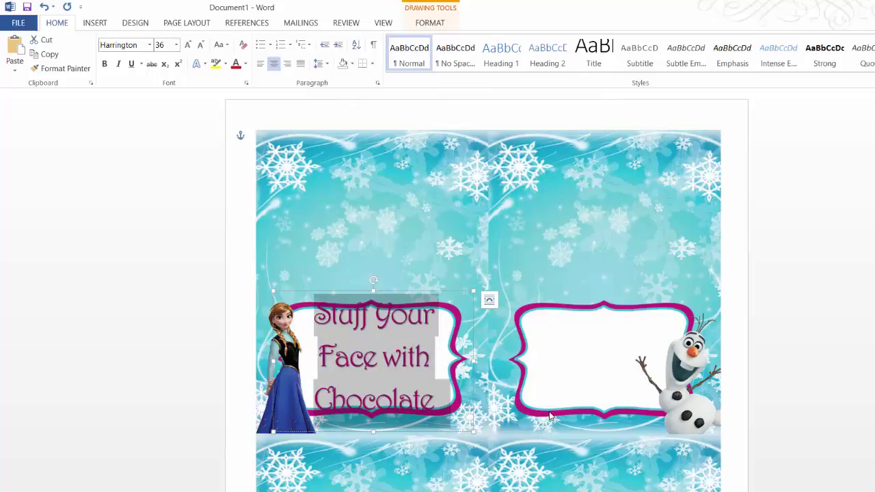
# Step: Set the line spacing of the "Stuff Your Face with Chocolate" text to Multiple at .8
pyautogui.rightClick(357, 341)
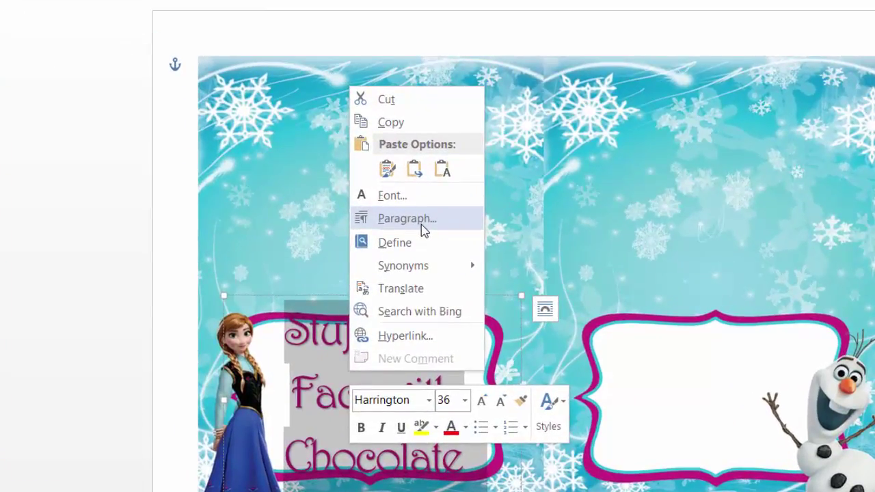
pyautogui.click(423, 220)
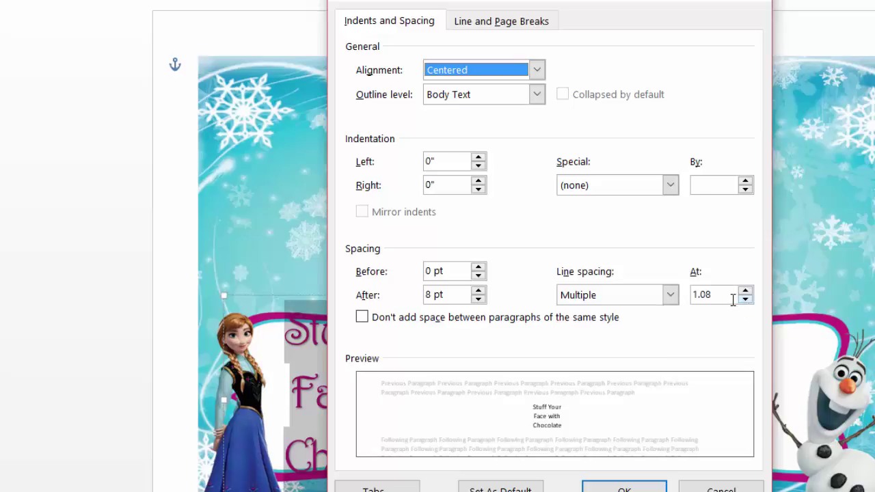
pyautogui.moveTo(727, 298); pyautogui.dragTo(658, 297)
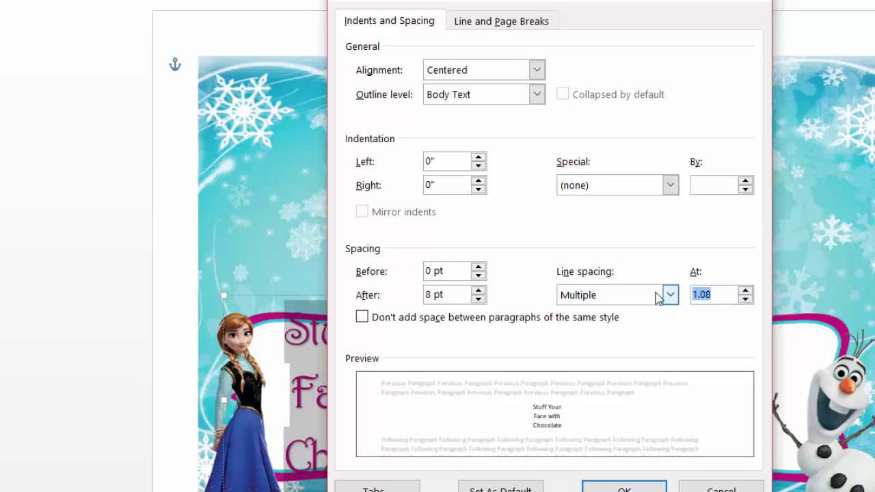
pyautogui.press('BackSpace')
pyautogui.write('.8')
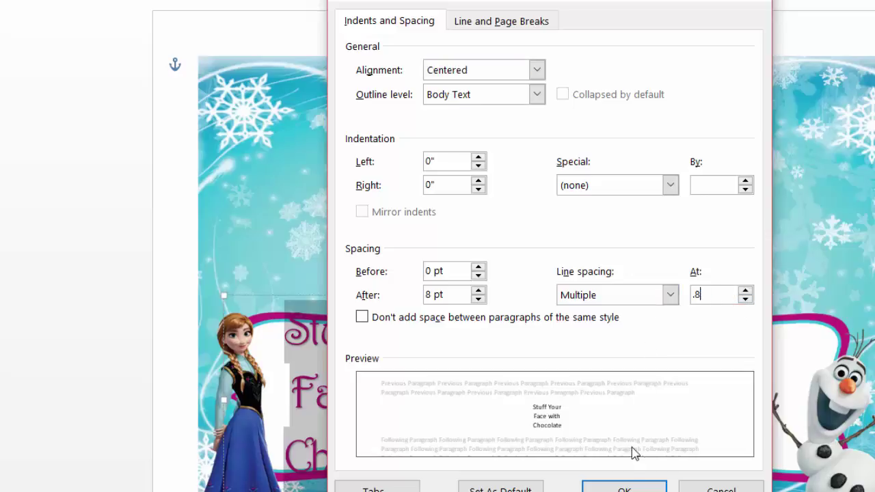
pyautogui.click(624, 488)
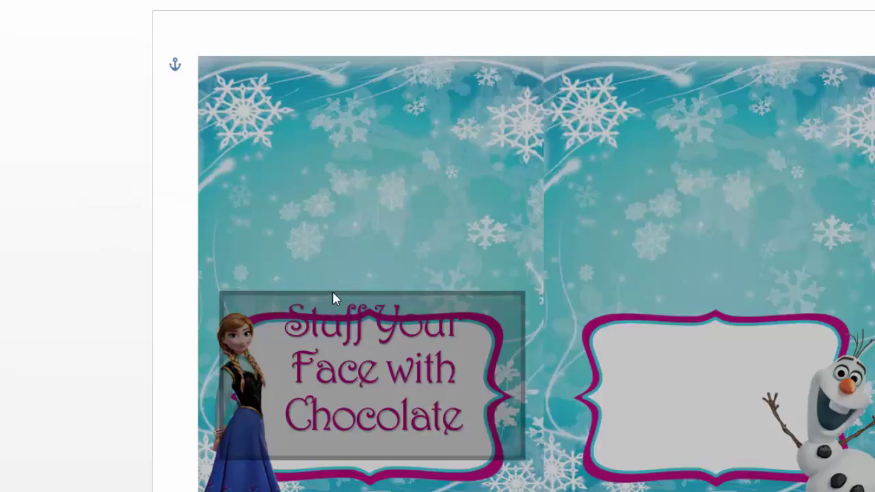
# Step: Move the WordArt text box down so its three lines sit centered inside the frame beside Anna
pyautogui.click(333, 292)
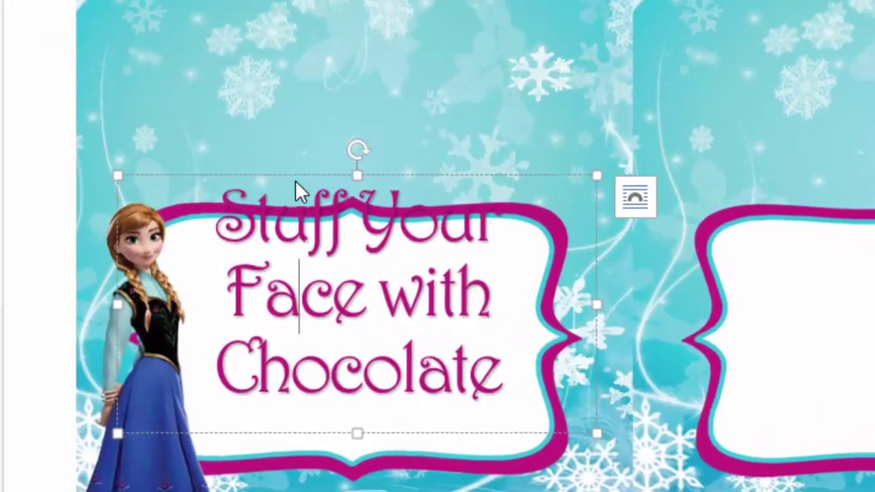
pyautogui.moveTo(294, 180); pyautogui.dragTo(289, 201)
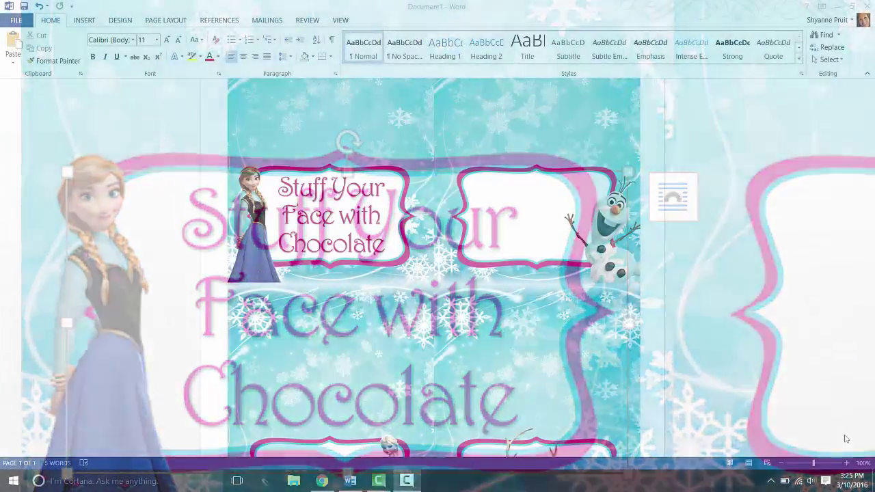
pyautogui.click(845, 439)
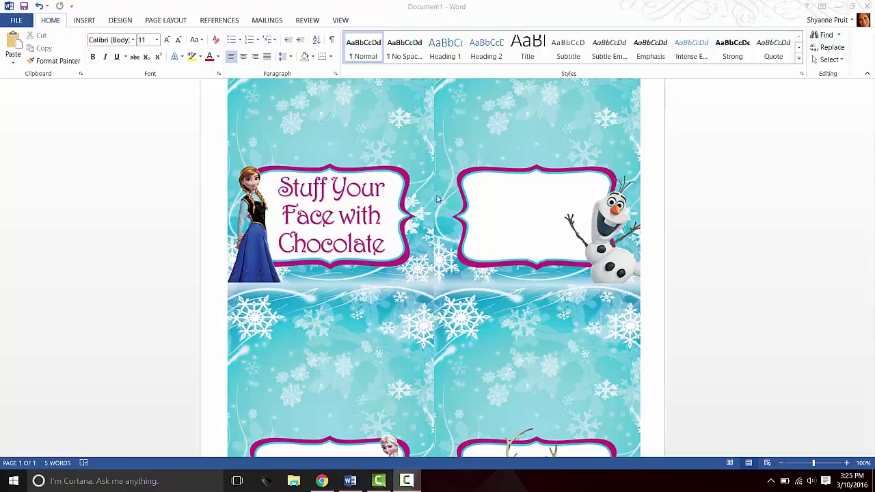
# Step: Duplicate the "Stuff Your Face with Chocolate" text box and place the copy inside the frame beside Olaf
pyautogui.click(375, 191)
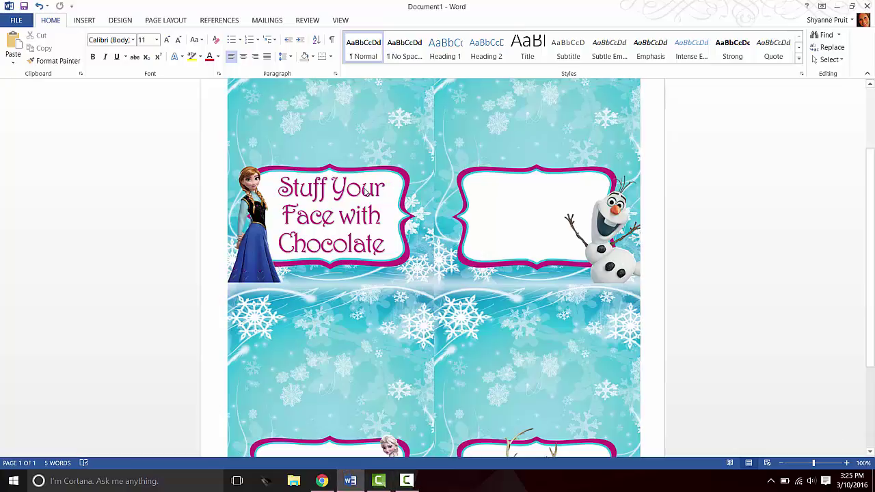
pyautogui.click(358, 193)
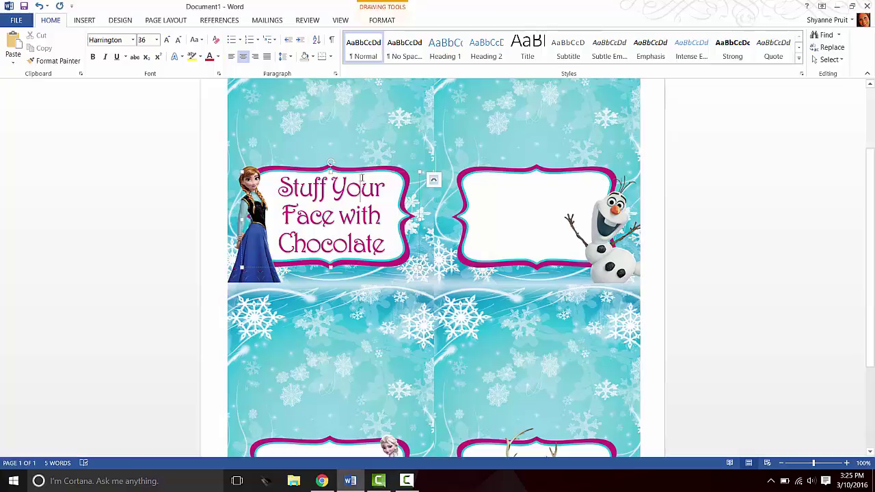
pyautogui.hotkey('ctrl', 'a')
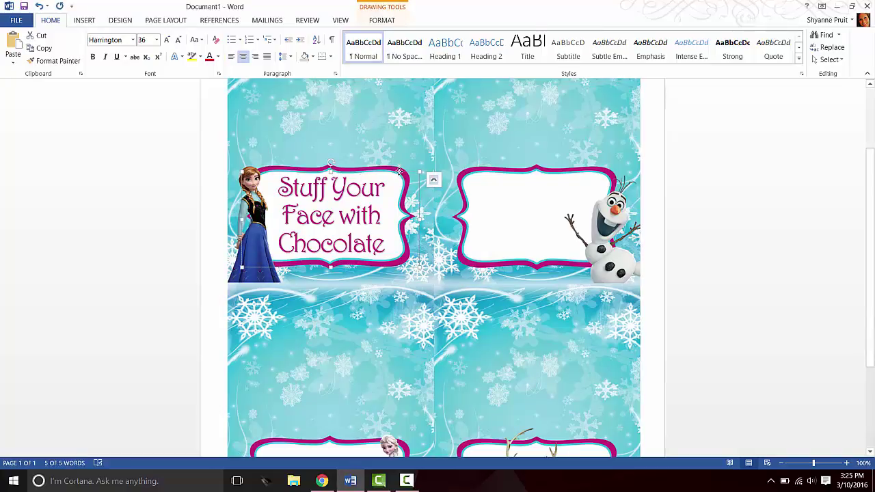
pyautogui.rightClick(400, 172)
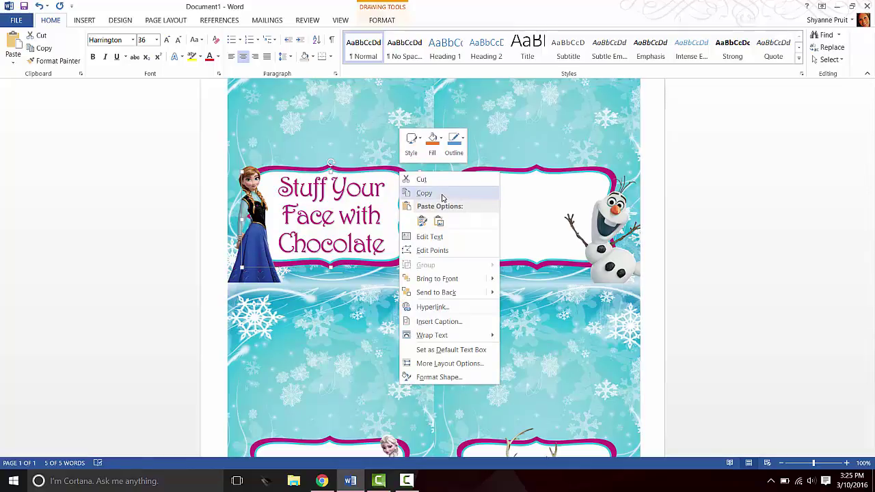
pyautogui.click(442, 196)
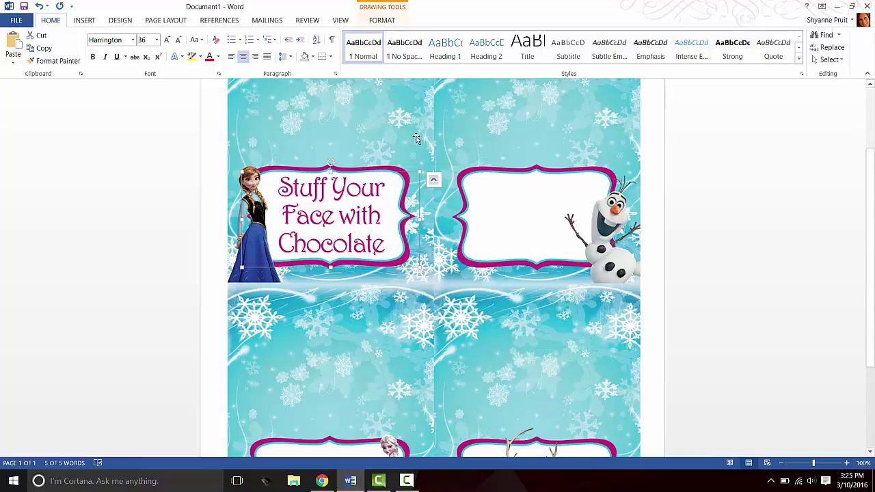
pyautogui.hotkey('ctrl', 'v')
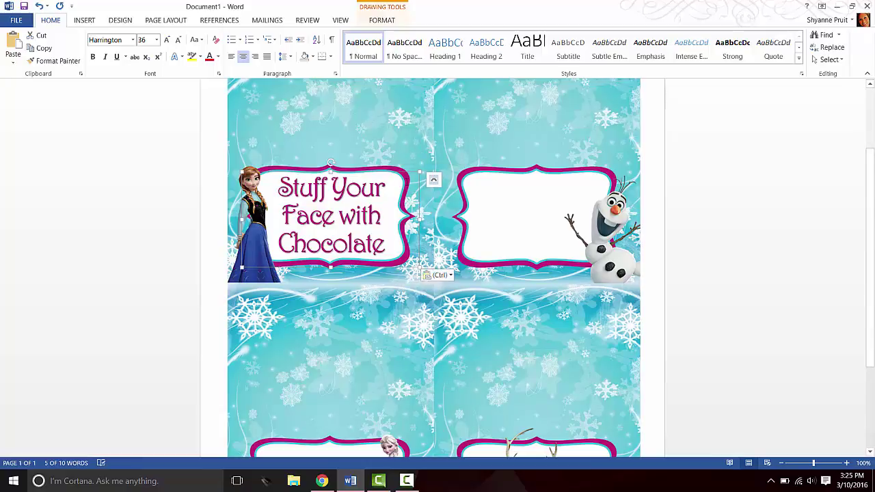
pyautogui.moveTo(408, 172); pyautogui.dragTo(608, 173)
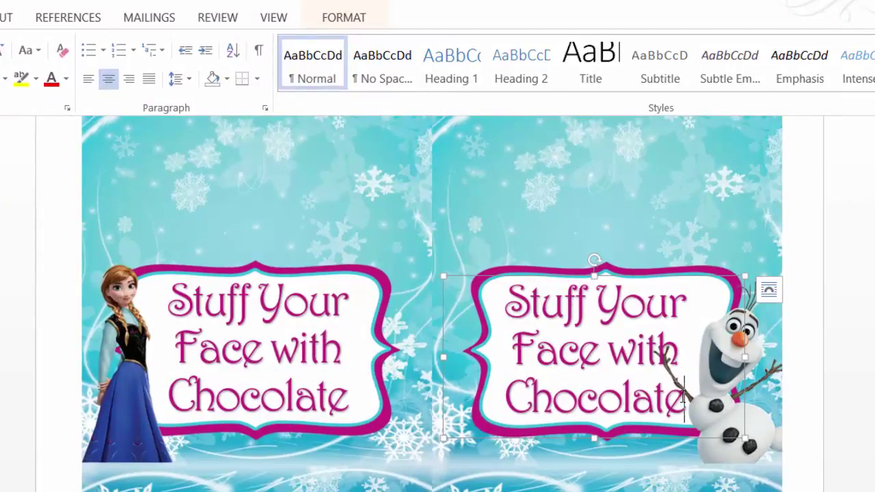
# Step: Replace the wording in the text box beside Olaf with "Olaf's" and "Arms" on two separate lines
pyautogui.moveTo(681, 400); pyautogui.dragTo(528, 322)
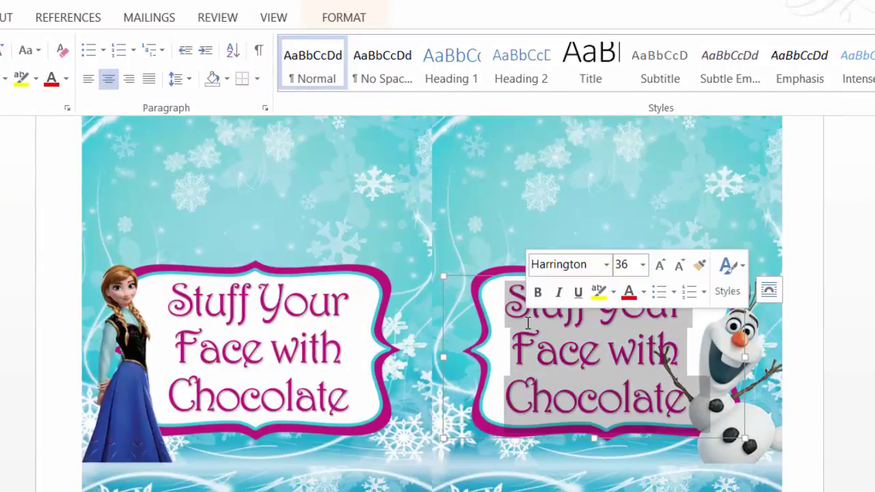
pyautogui.write('Ol')
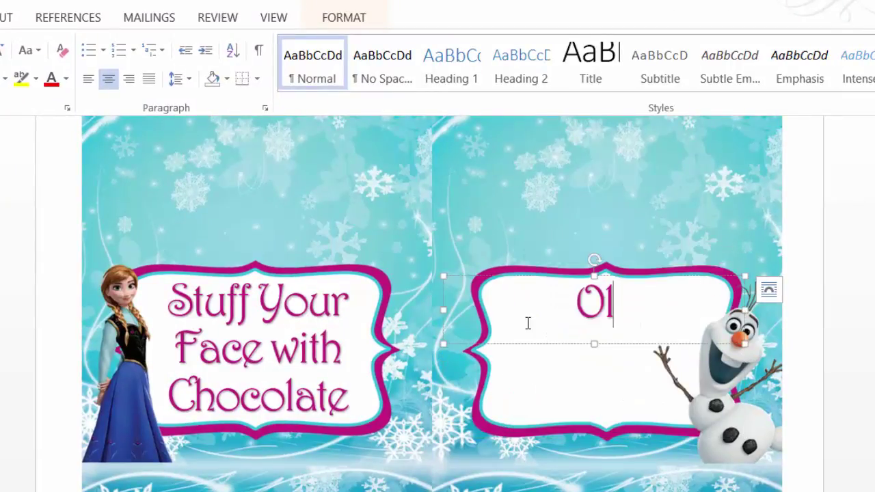
pyautogui.write("af's")
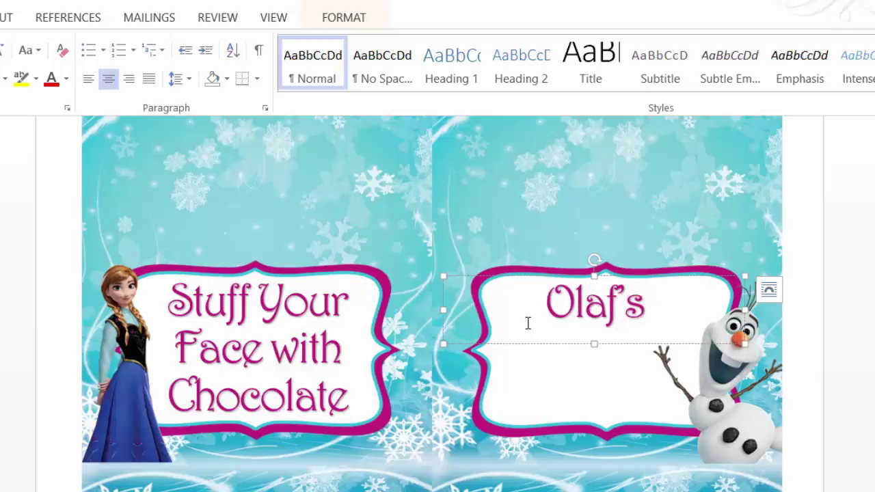
pyautogui.press('Return')
pyautogui.write('Arms')
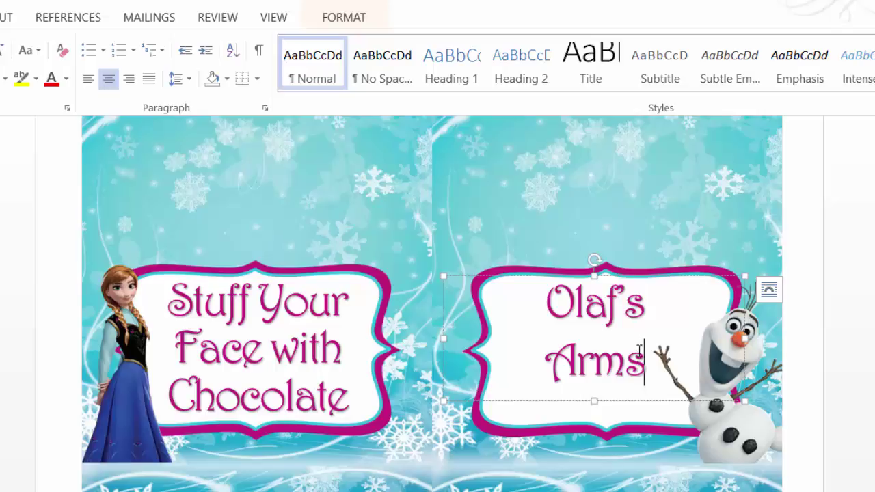
# Step: Try setting the line spacing of the "Olaf's Arms" text to Multiple at 0.5
pyautogui.moveTo(643, 374); pyautogui.dragTo(479, 325)
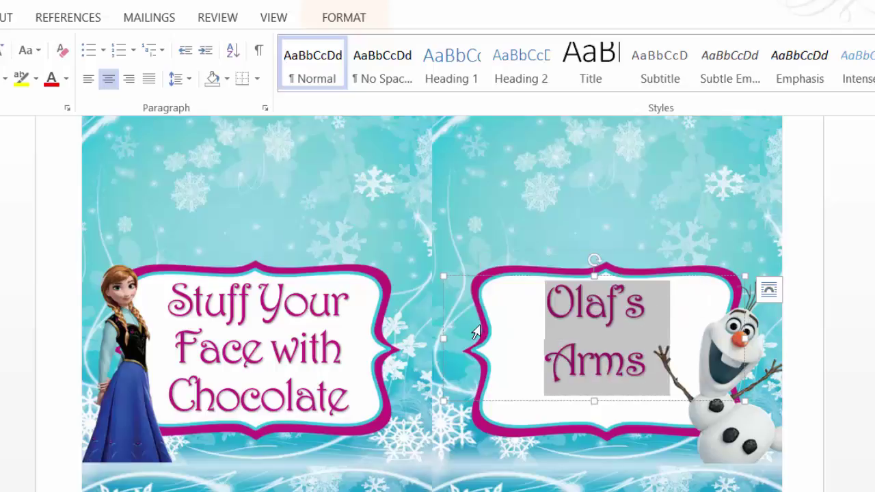
pyautogui.rightClick(477, 332)
pyautogui.click(538, 459)
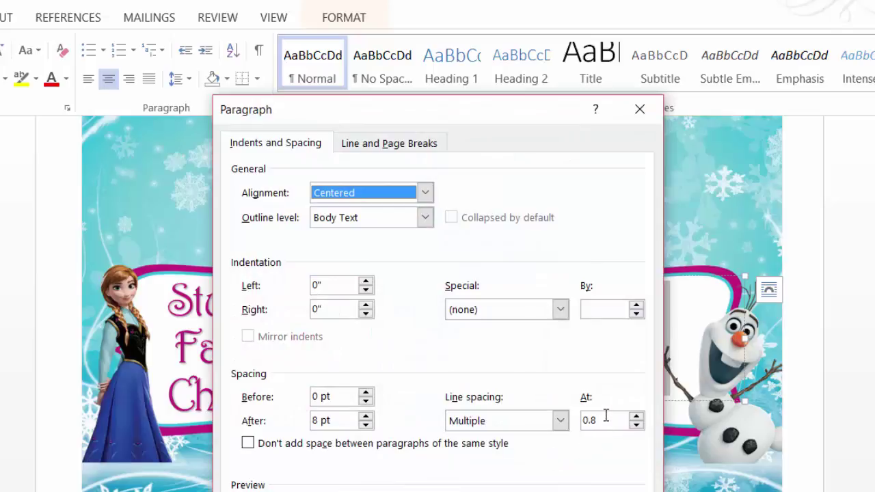
pyautogui.click(598, 419)
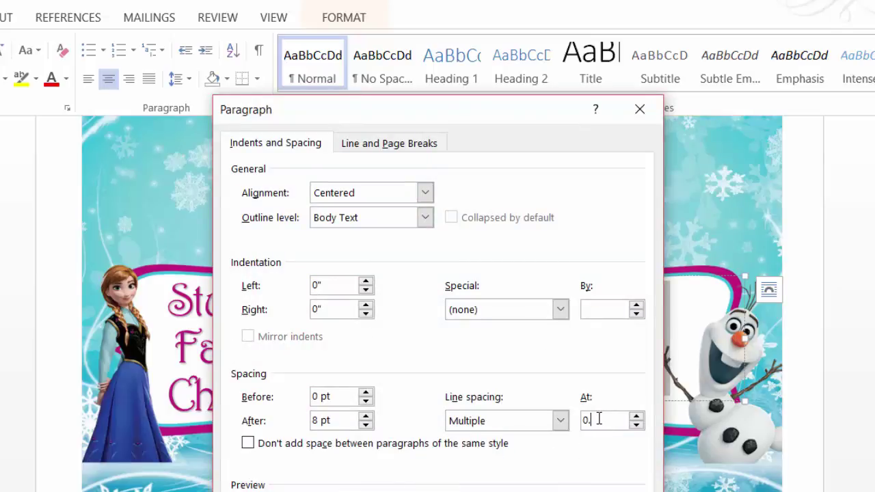
pyautogui.write('5')
pyautogui.press('Return')
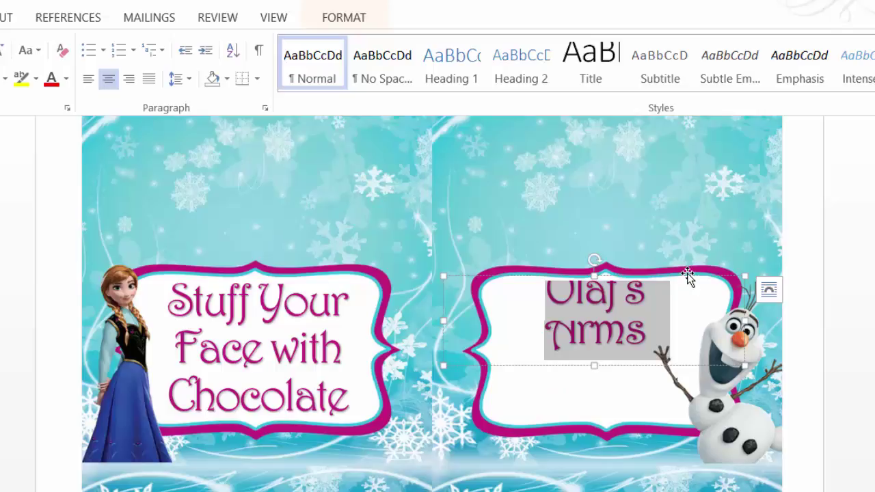
# Step: Try moving the "Olaf's Arms" text box down, then undo the move and the line spacing change
pyautogui.moveTo(687, 273); pyautogui.dragTo(685, 304)
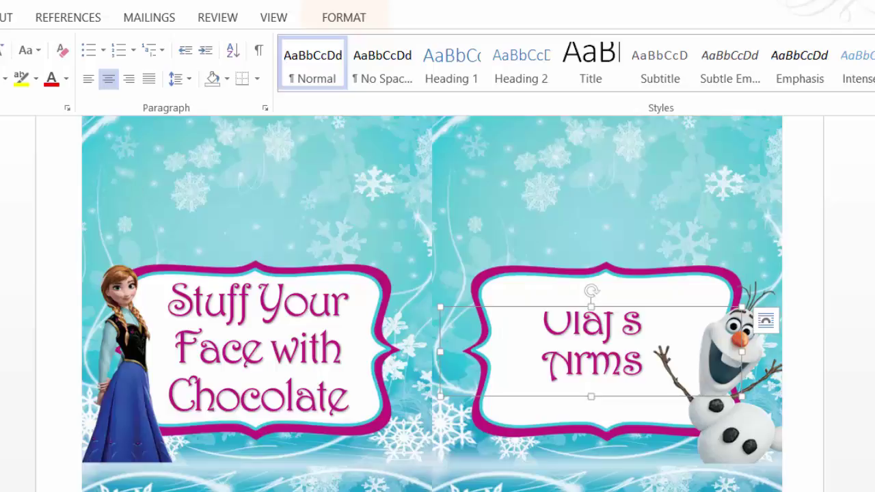
pyautogui.hotkey('ctrl', 'z')
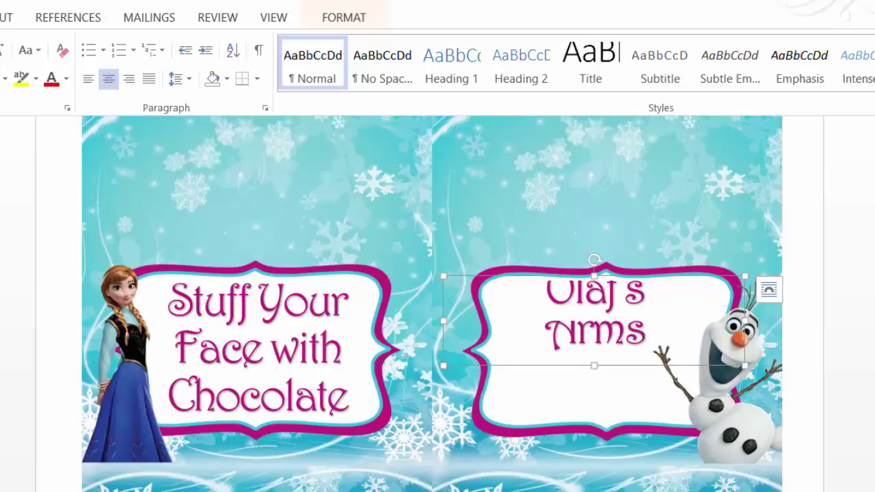
pyautogui.hotkey('ctrl', 'a')
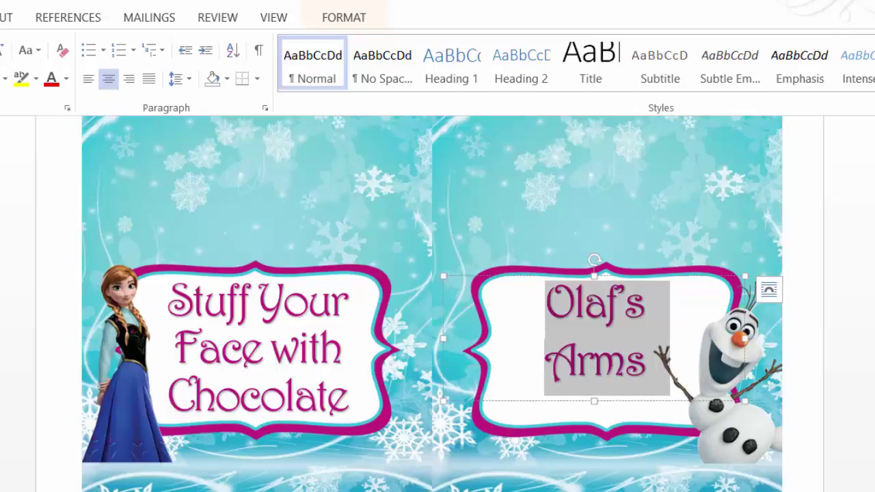
# Step: Delete the "Arms" line and its empty paragraph so the text box holds only "Olaf's"
pyautogui.click(652, 366)
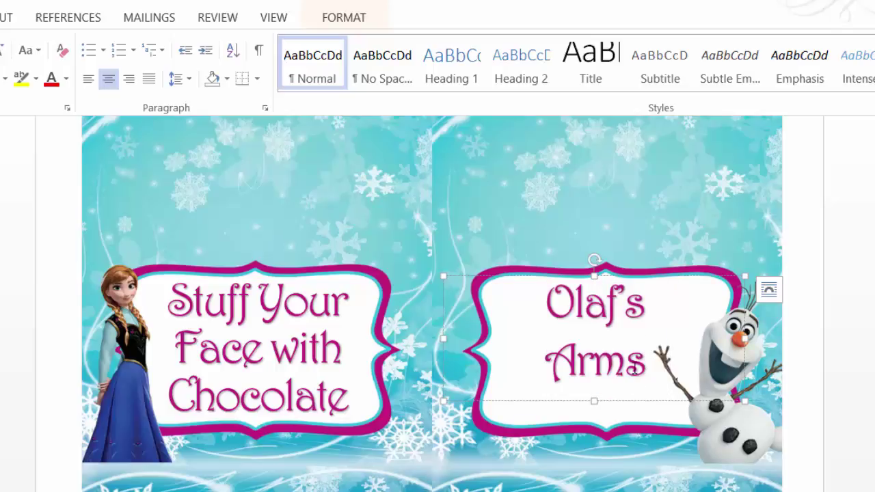
pyautogui.moveTo(635, 370); pyautogui.dragTo(520, 348)
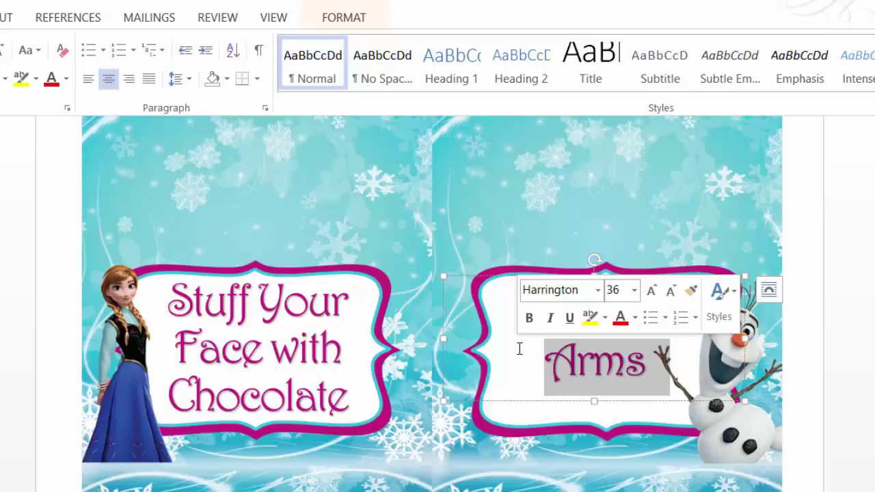
pyautogui.press('BackSpace')
pyautogui.hotkey('ctrl', 'l')
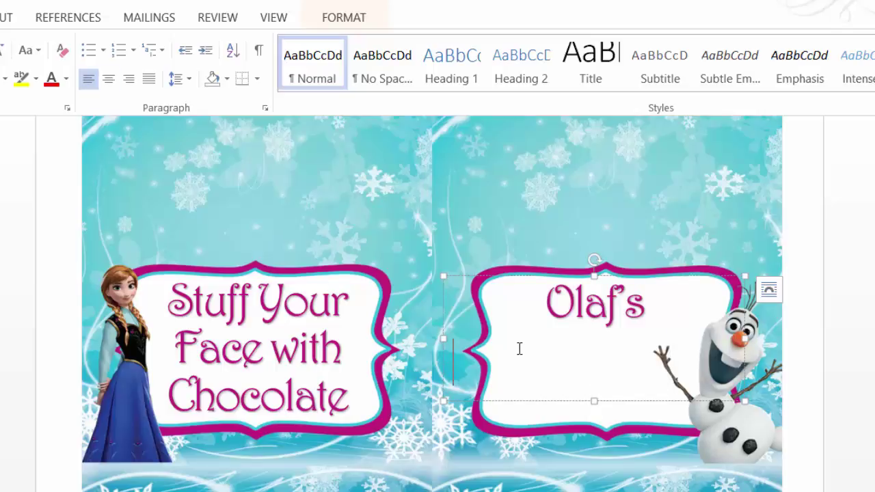
pyautogui.press('BackSpace')
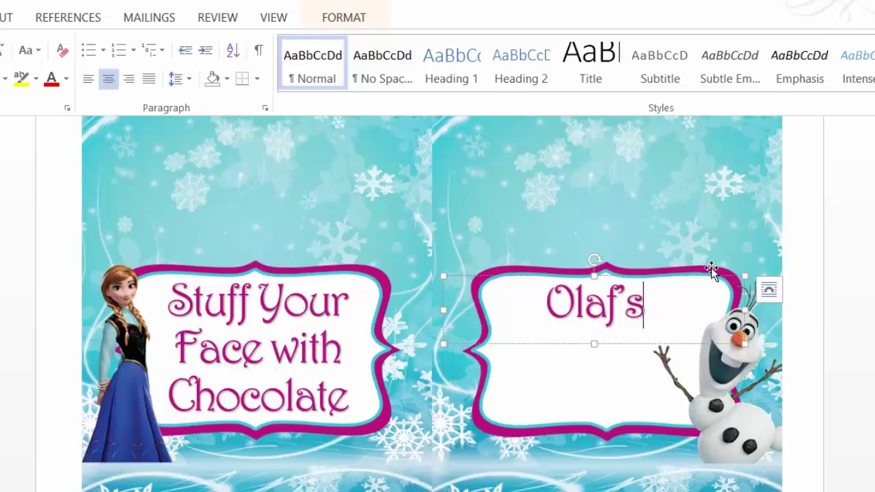
# Step: Move the "Olaf's" text box slightly down in the frame and place a duplicate directly beneath it
pyautogui.moveTo(708, 271); pyautogui.dragTo(707, 296)
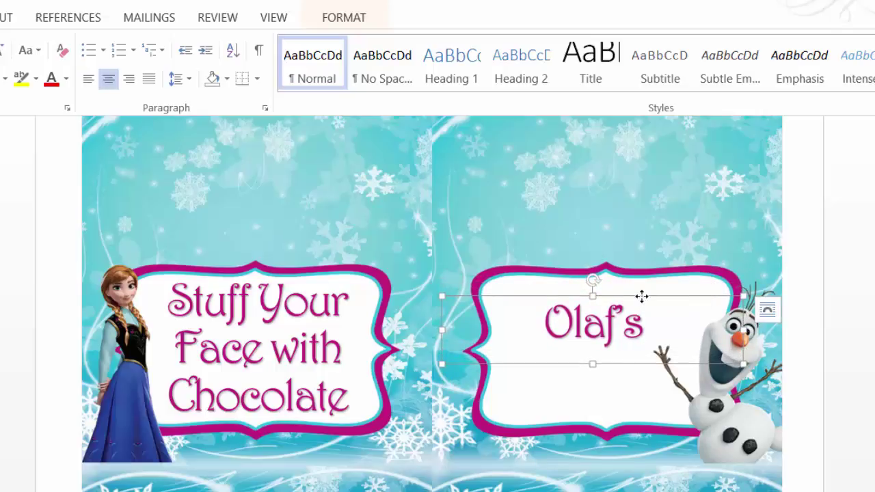
pyautogui.hotkey('ctrl', 'v')
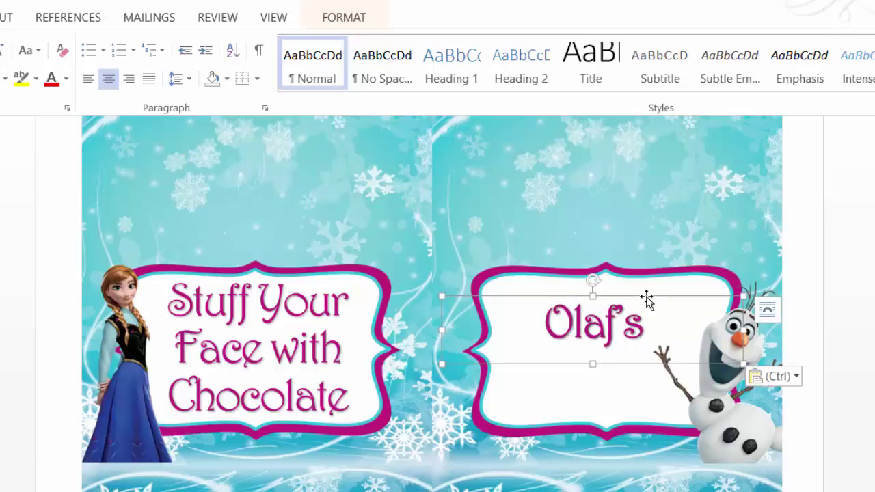
pyautogui.moveTo(641, 353); pyautogui.dragTo(643, 348)
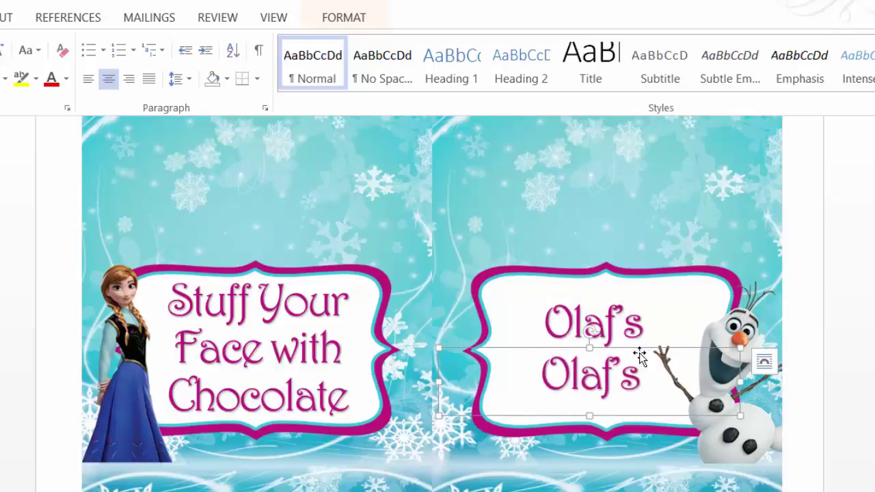
# Step: Replace the wording in the lower duplicate text box with "Arms"
pyautogui.click(638, 371)
pyautogui.keyDown('shift'); pyautogui.click(567, 370); pyautogui.keyUp('shift')
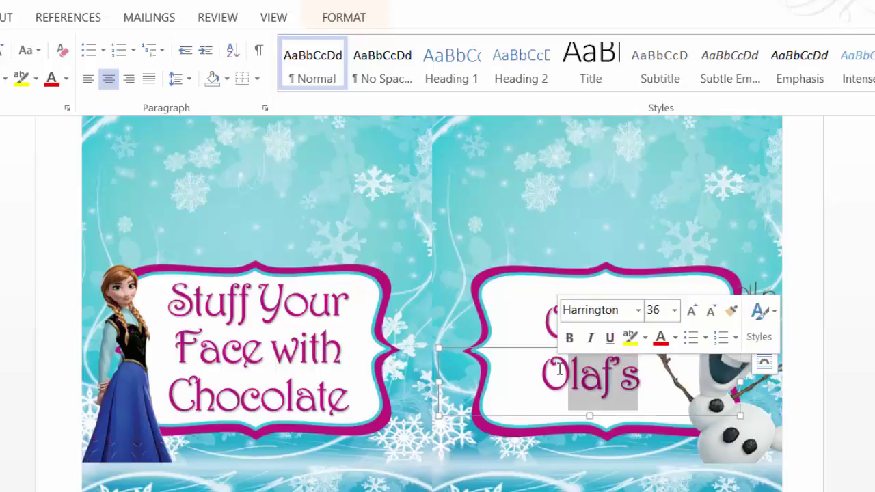
pyautogui.press('BackSpace')
pyautogui.press('BackSpace')
pyautogui.write('Arms')
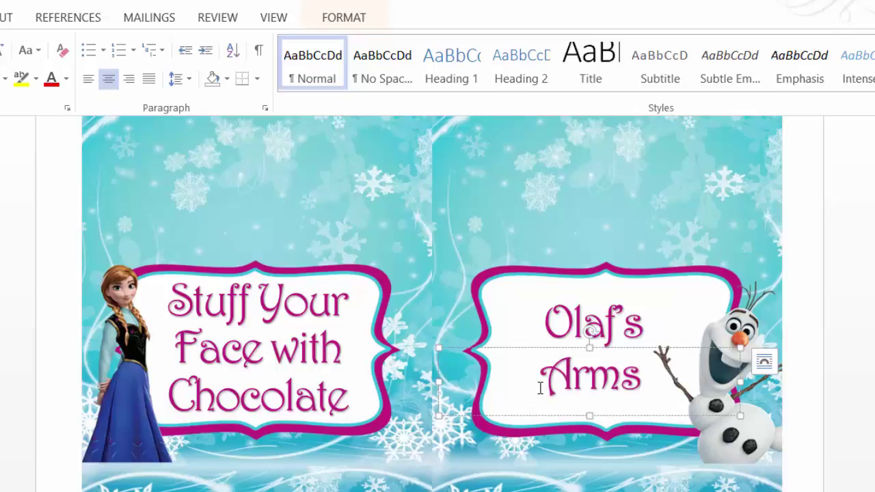
# Step: Enlarge the font of both "Olaf's" and "Arms" to a matching size that fills more of the frame
pyautogui.click(639, 325)
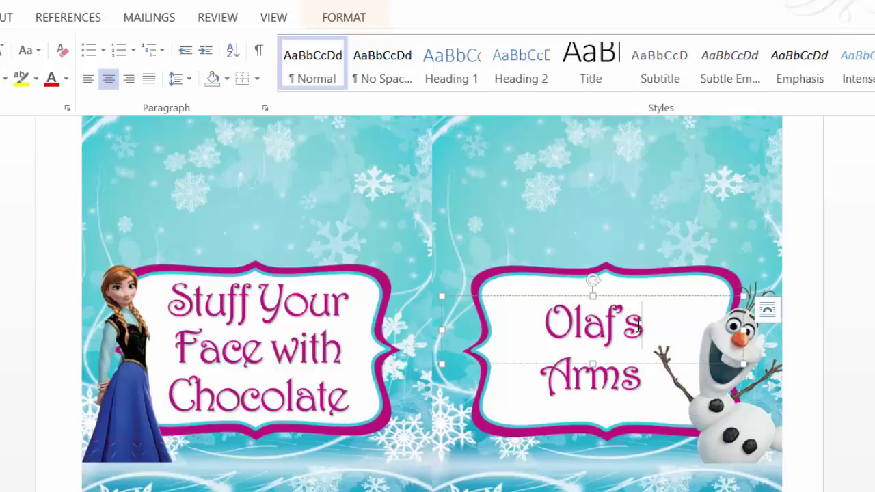
pyautogui.moveTo(639, 326); pyautogui.dragTo(540, 326)
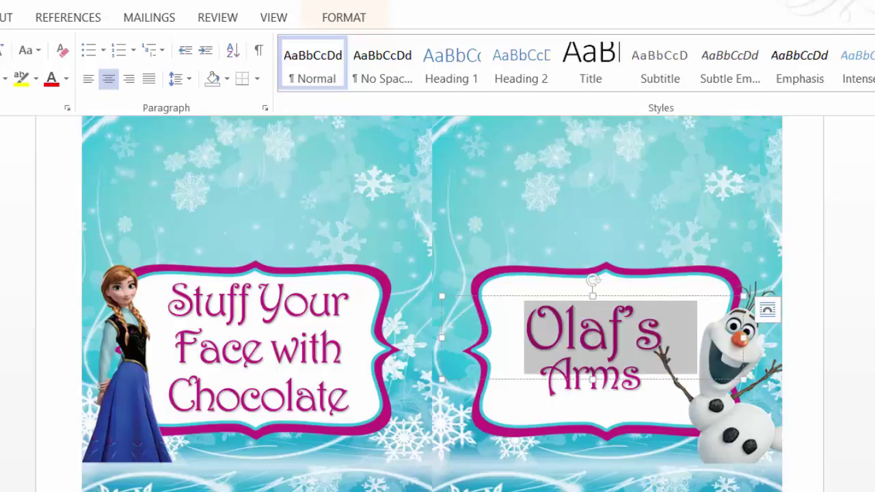
pyautogui.click(620, 384)
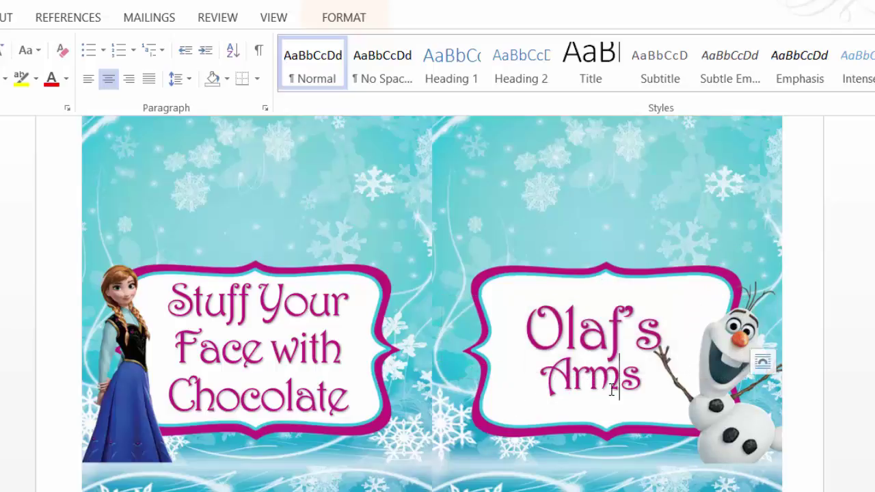
pyautogui.moveTo(641, 383); pyautogui.dragTo(540, 384)
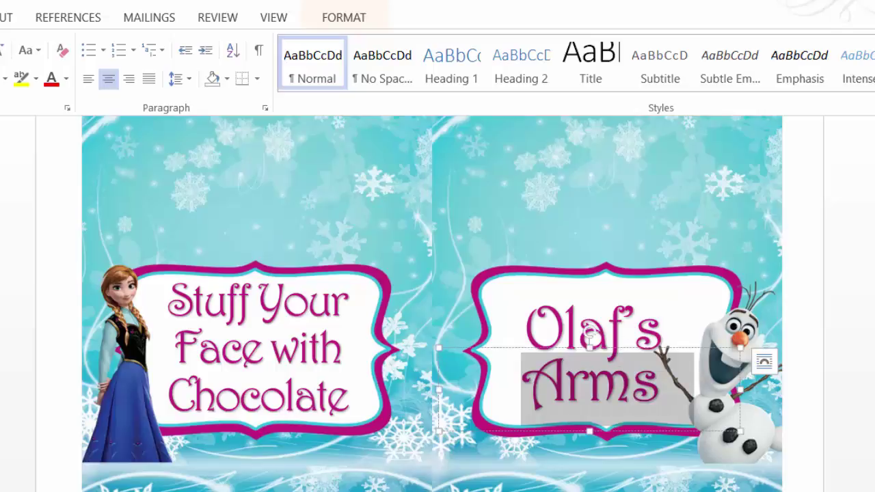
pyautogui.click(671, 239)
# Step: Nudge the "Olaf's" and "Arms" text boxes slightly up and to the right to center them in the frame
pyautogui.scroll(-5, 672, 239)
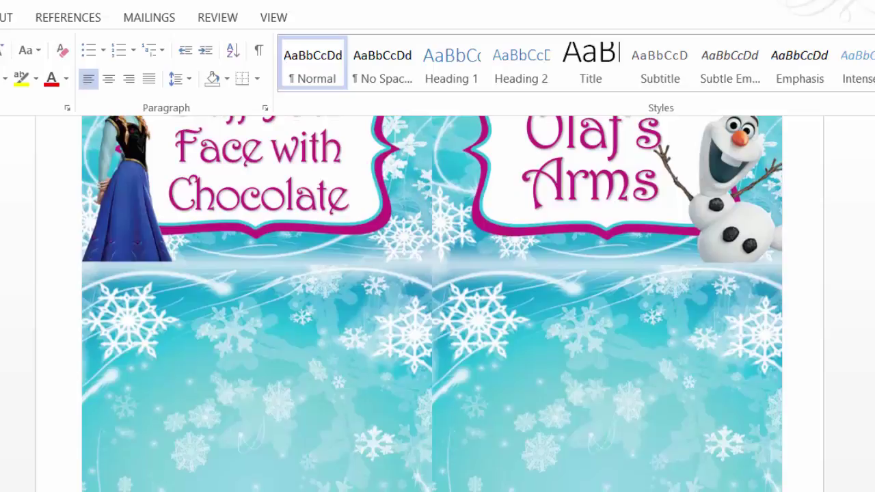
pyautogui.scroll(3, 432, 303)
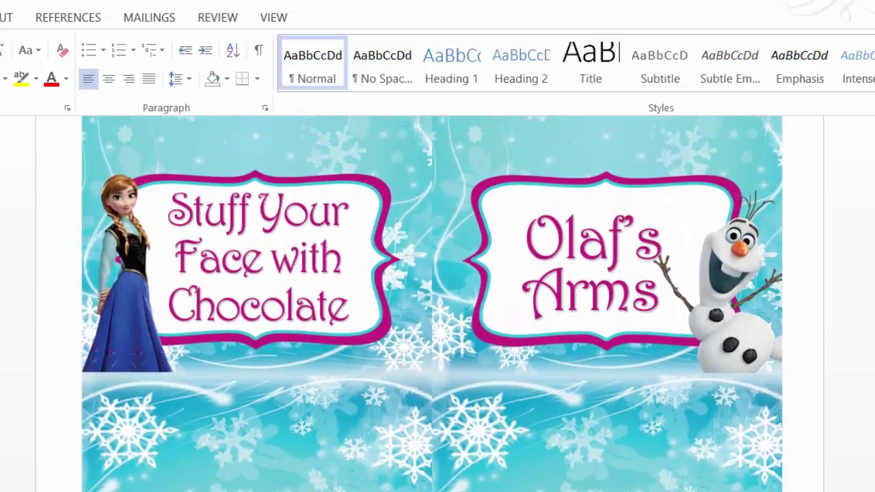
pyautogui.click(570, 217)
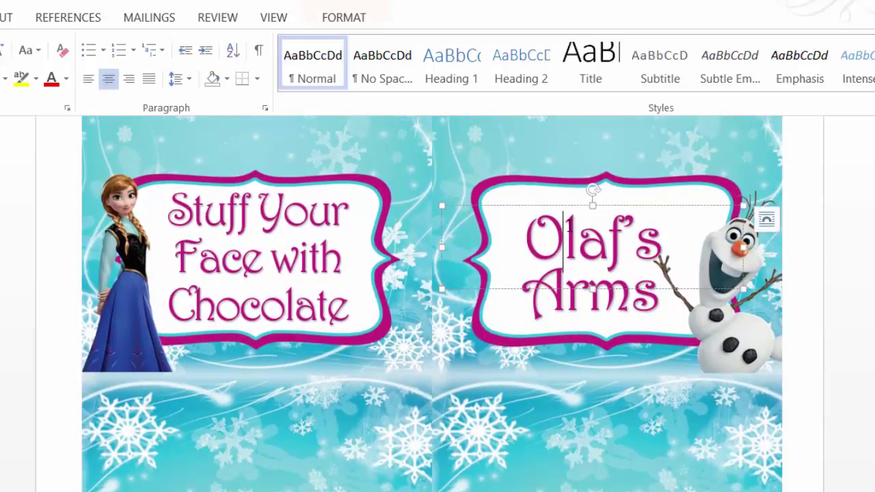
pyautogui.moveTo(568, 205); pyautogui.dragTo(573, 199)
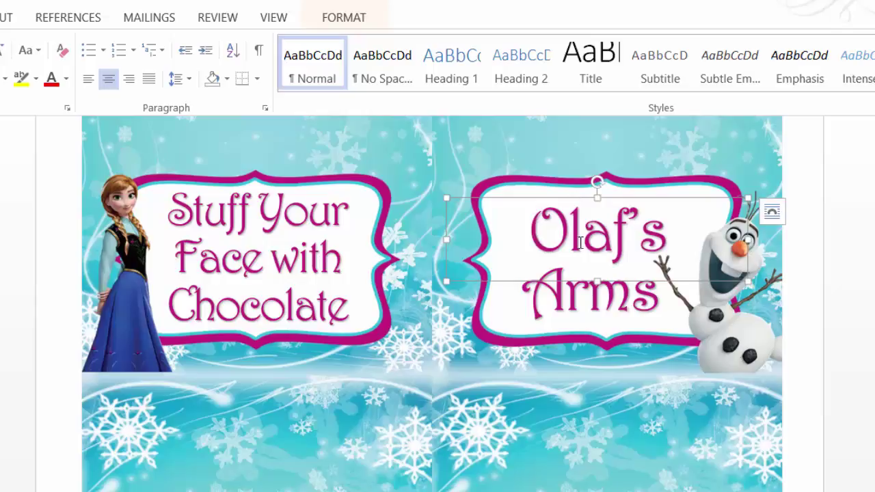
pyautogui.click(621, 303)
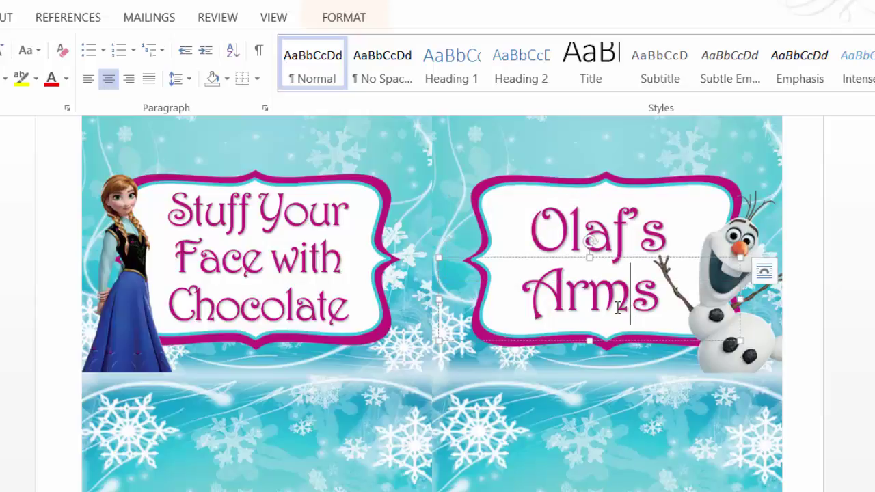
pyautogui.moveTo(631, 258); pyautogui.dragTo(636, 255)
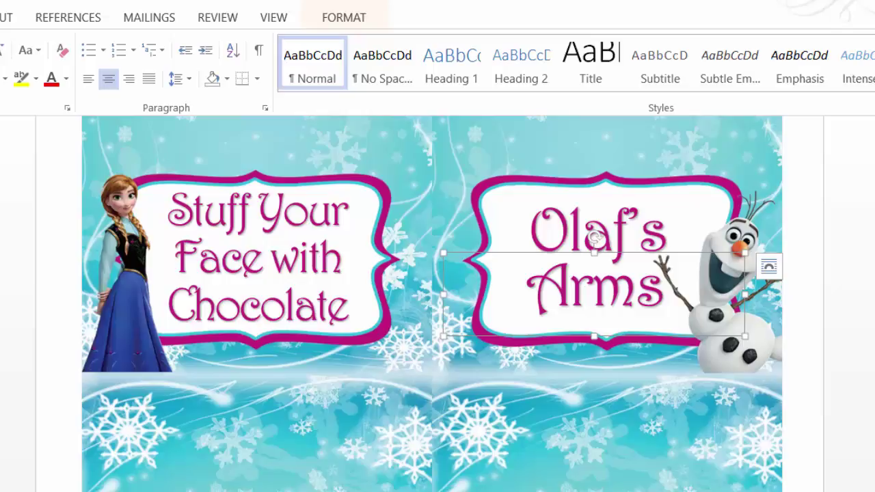
# Step: Rotate the "Sven's Snacks" text box counterclockwise so its wording slants upward inside the frame beside Sven
pyautogui.scroll(-1, 432, 303)
pyautogui.scroll(-1, 432, 303)
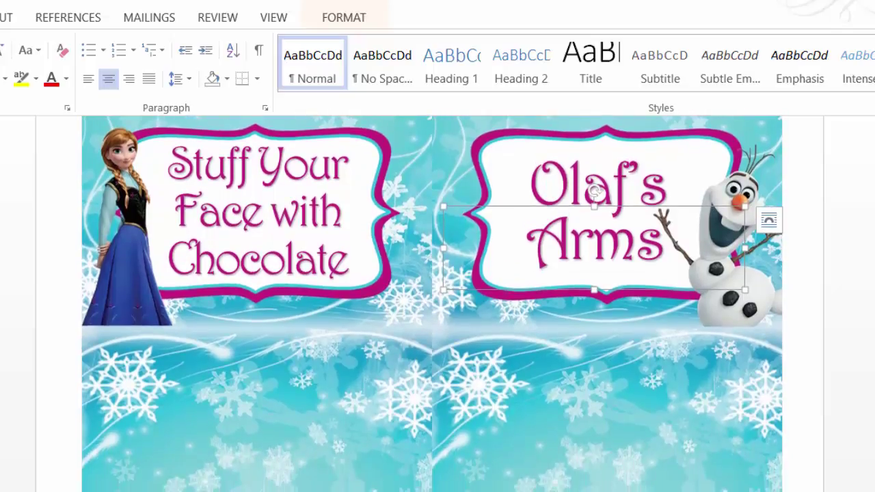
pyautogui.scroll(-2, 432, 303)
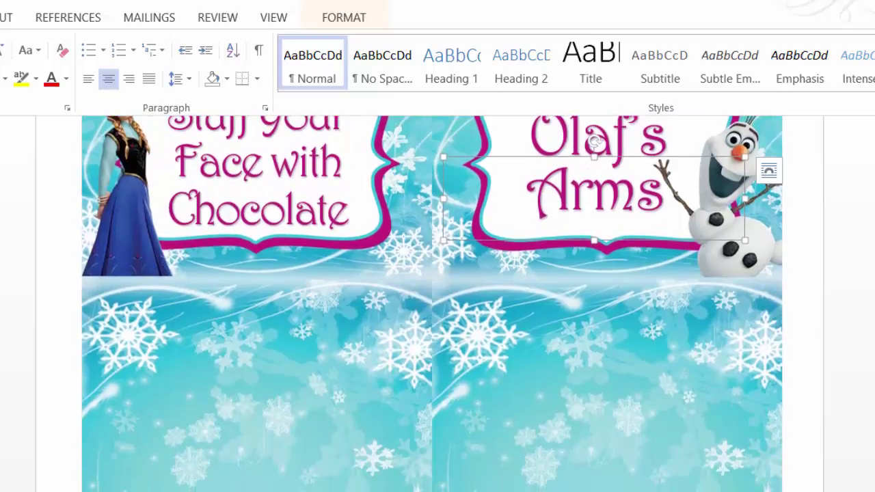
pyautogui.scroll(1, 432, 303)
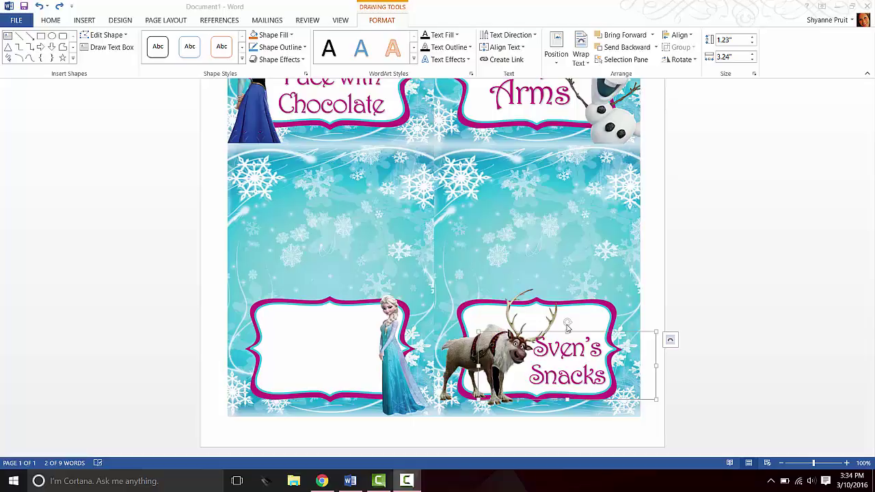
pyautogui.click(567, 348)
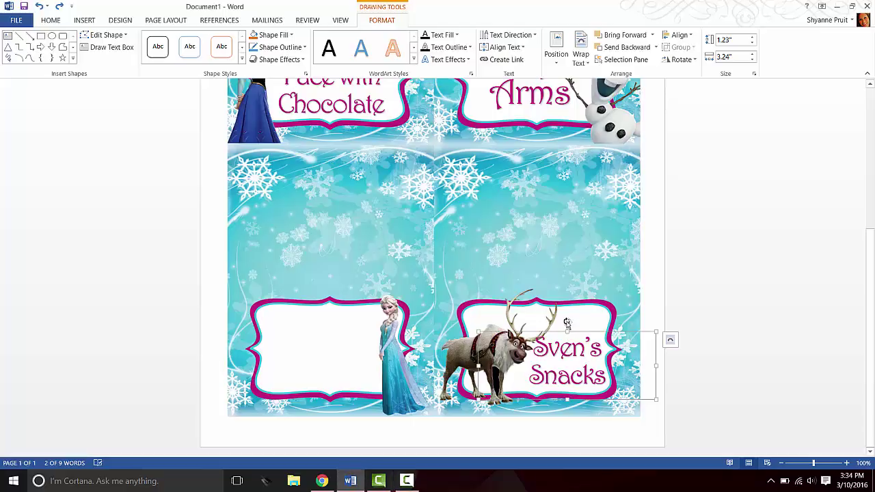
pyautogui.moveTo(567, 322)
pyautogui.mouseDown()
pyautogui.moveTo(553, 345)
pyautogui.moveTo(557, 327)
pyautogui.moveTo(541, 325)
pyautogui.moveTo(552, 327)
pyautogui.mouseUp()
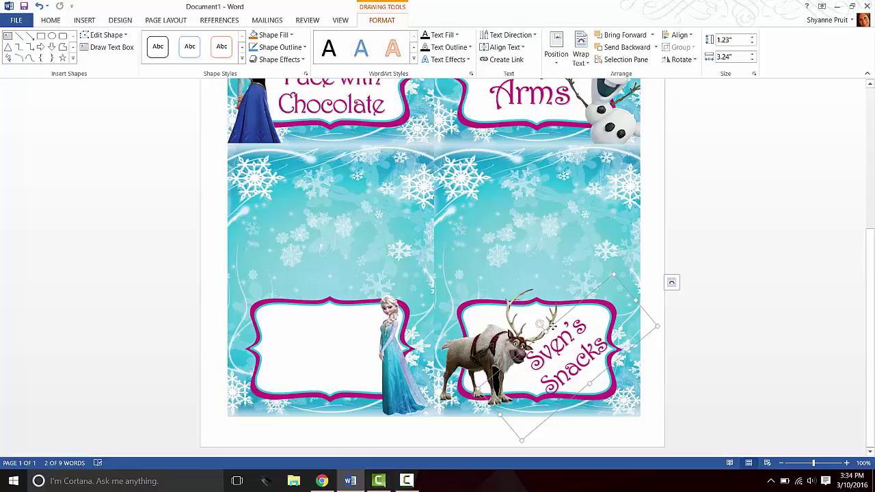